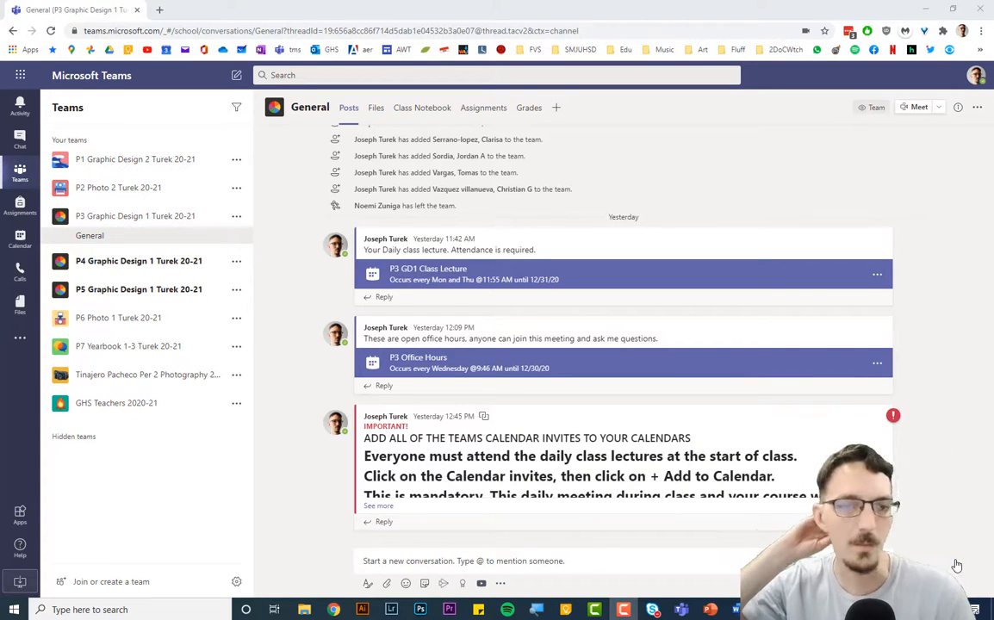
Step: Open the calendar at the week of August 10 to August 14, 2020
{"action": "left_click", "coordinate": [698, 170]}
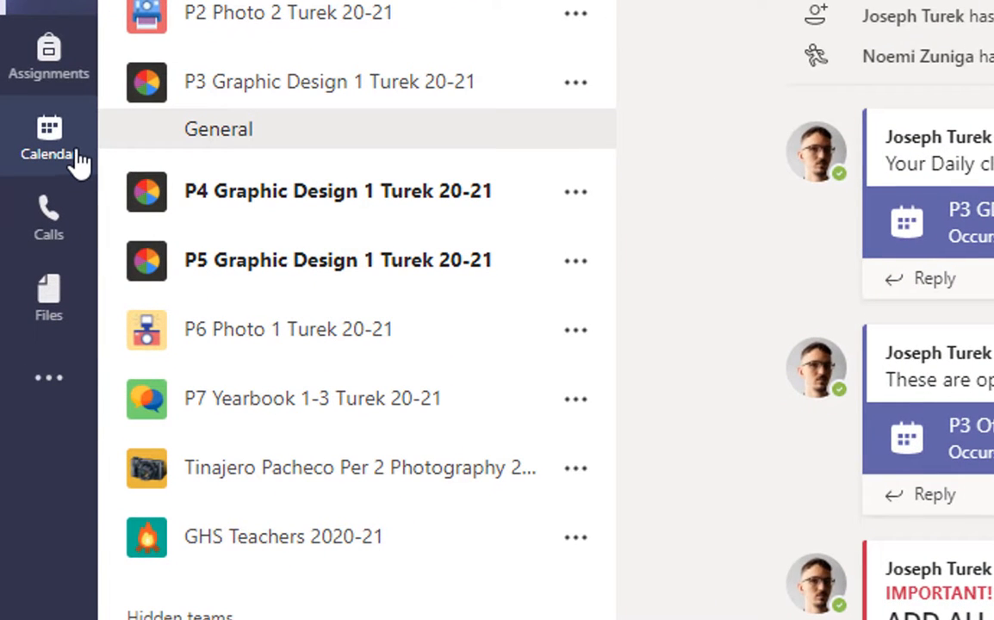
{"action": "left_click", "coordinate": [76, 153]}
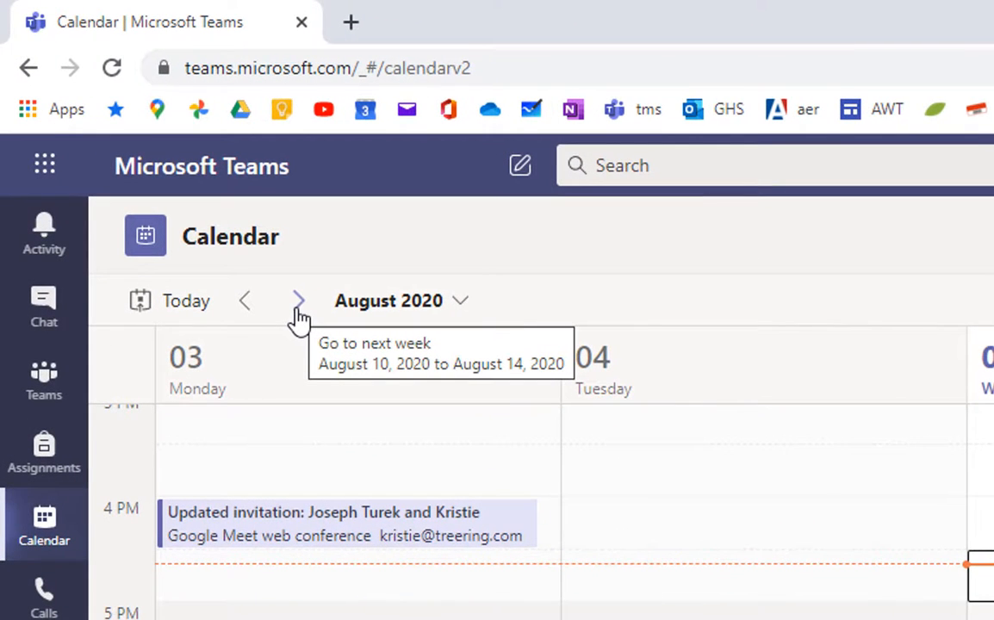
{"action": "left_click", "coordinate": [298, 306]}
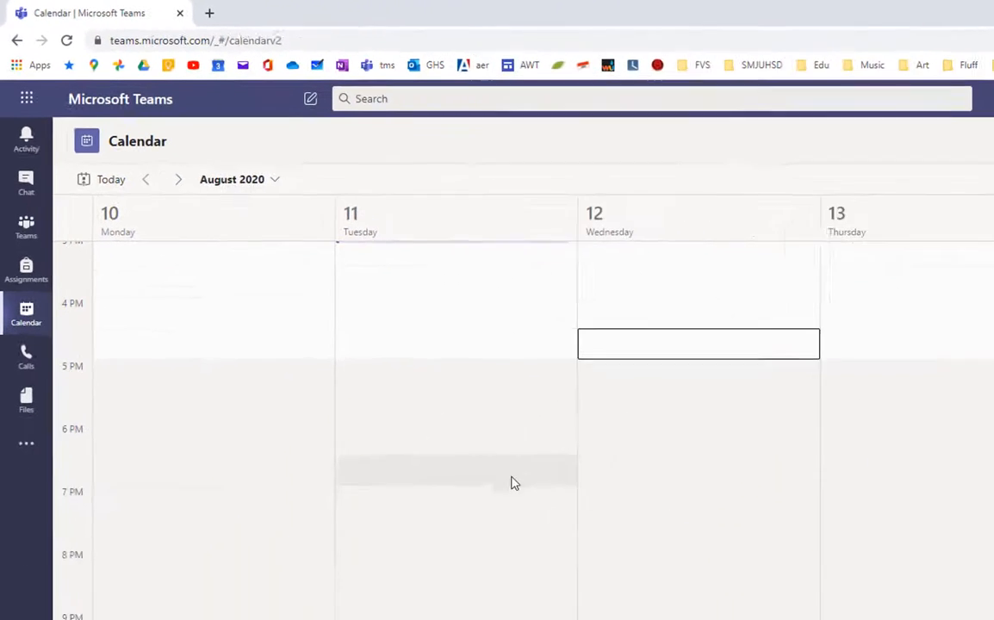
Step: Start a new meeting in the free 2:00 PM slot on Monday, August 10
{"action": "scroll", "coordinate": [541, 443], "scroll_direction": "up", "scroll_amount": 5}
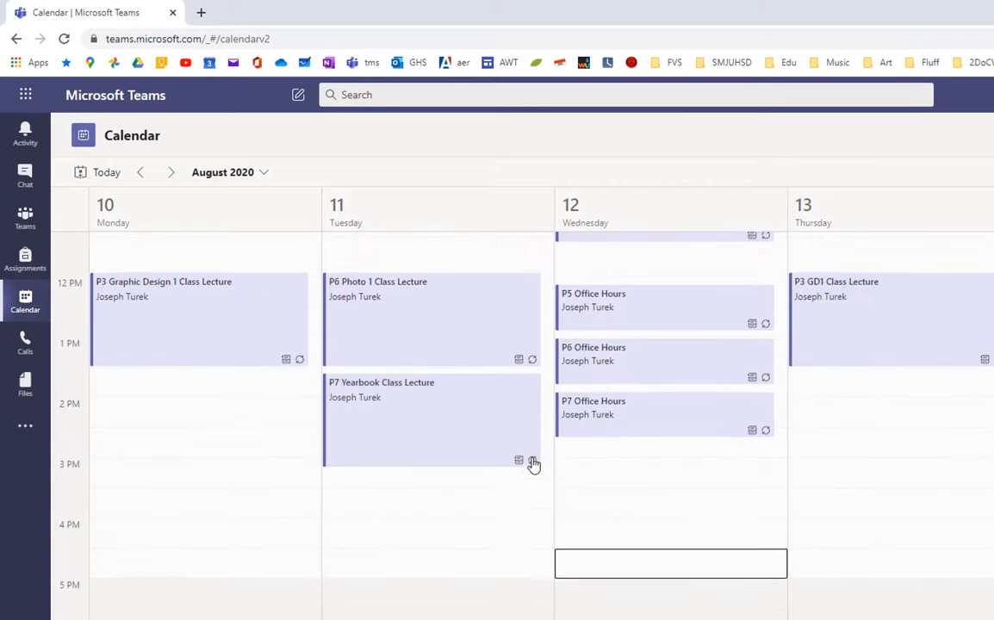
{"action": "scroll", "coordinate": [527, 488], "scroll_direction": "up", "scroll_amount": 3}
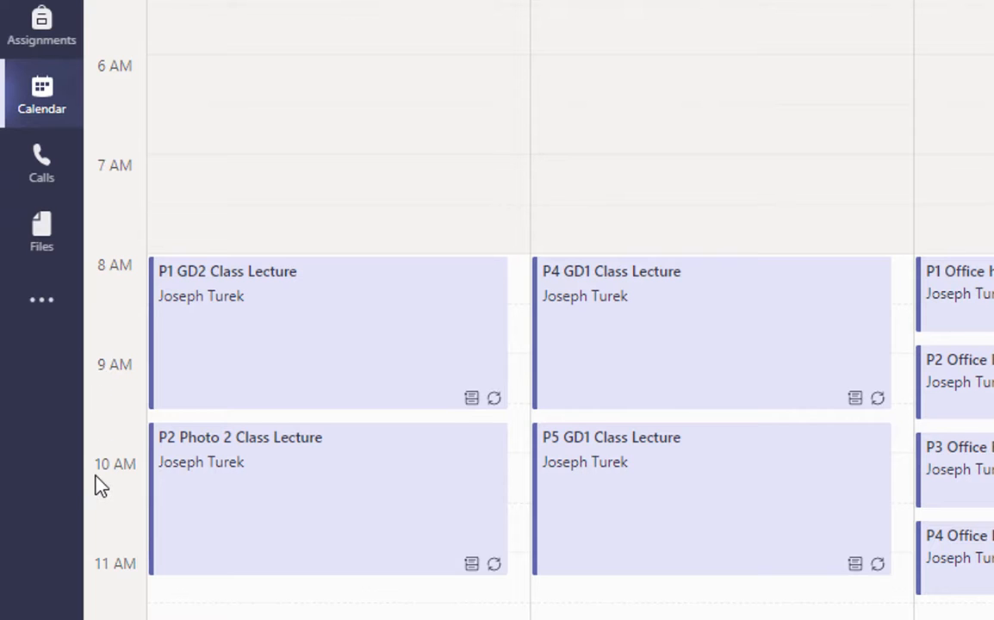
{"action": "scroll", "coordinate": [97, 484], "scroll_direction": "down", "scroll_amount": 3}
{"action": "scroll", "coordinate": [96, 487], "scroll_direction": "down", "scroll_amount": 2}
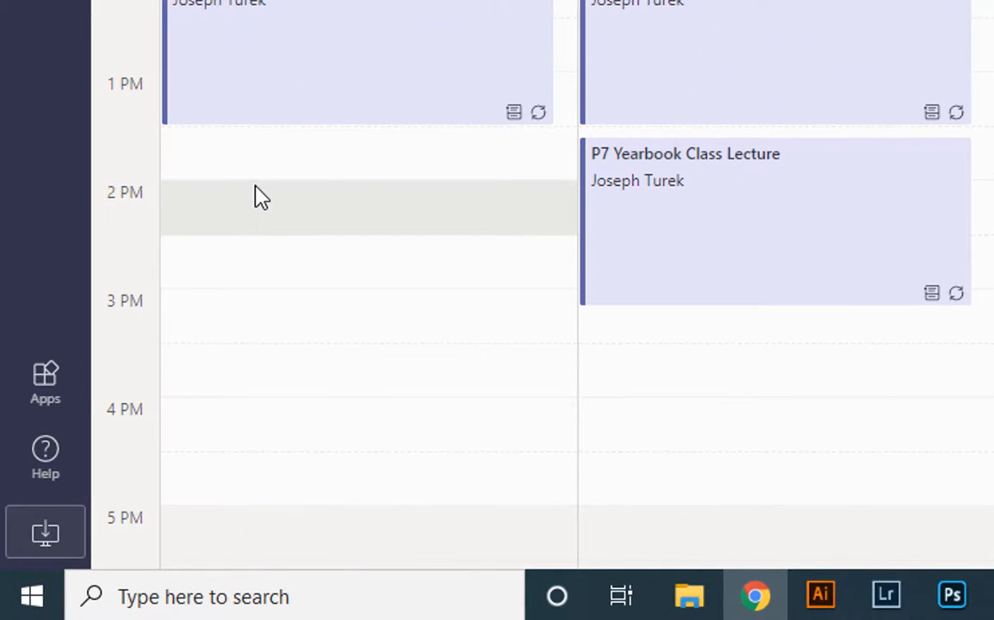
{"action": "left_click", "coordinate": [250, 197]}
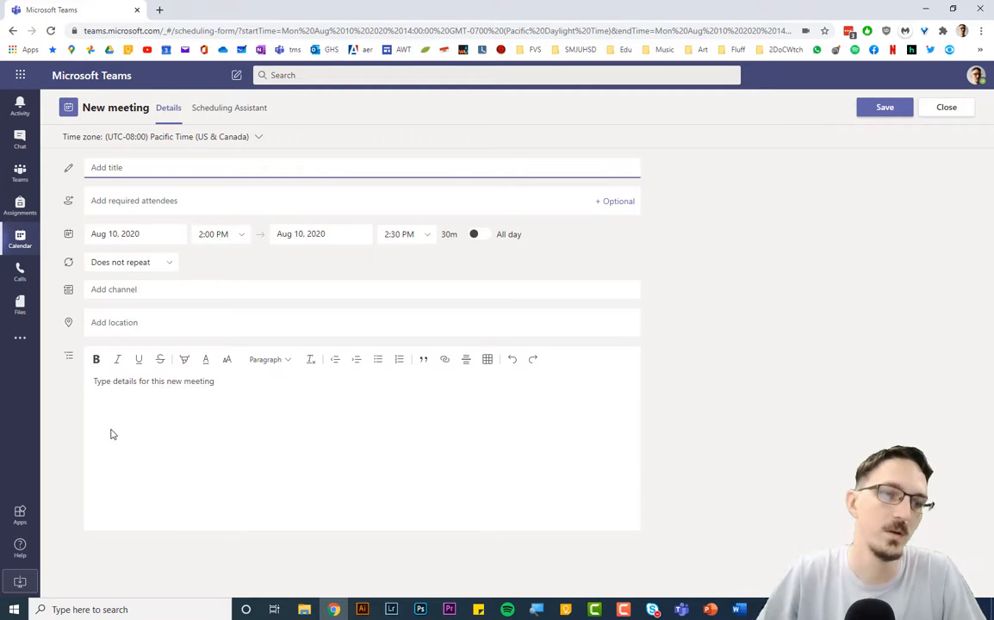
Step: Title the meeting "Collaboration" and add the line for optional attendees
{"action": "left_click", "coordinate": [119, 163]}
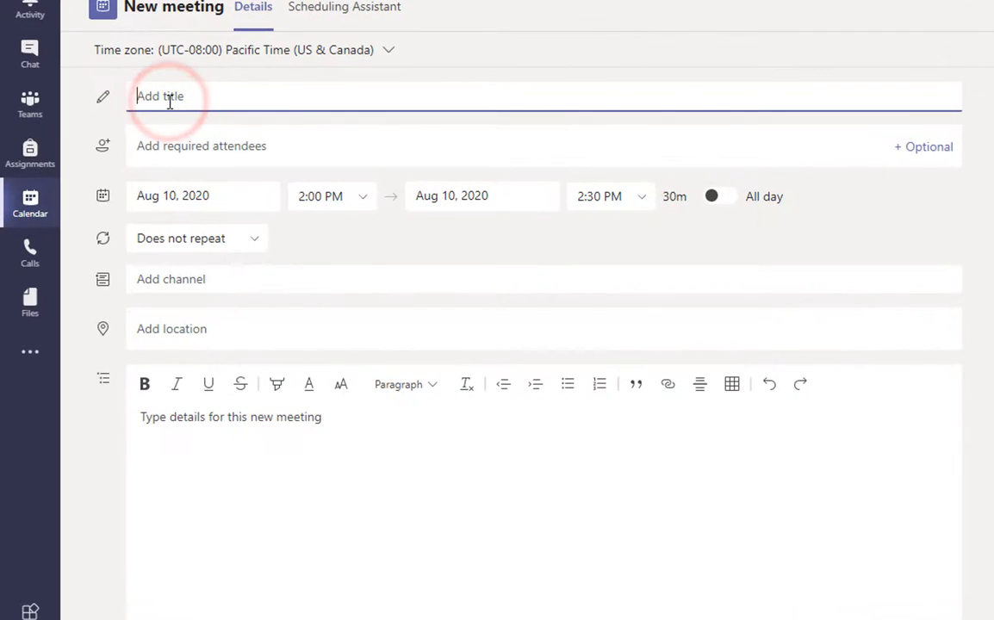
{"action": "type", "text": "Coll"}
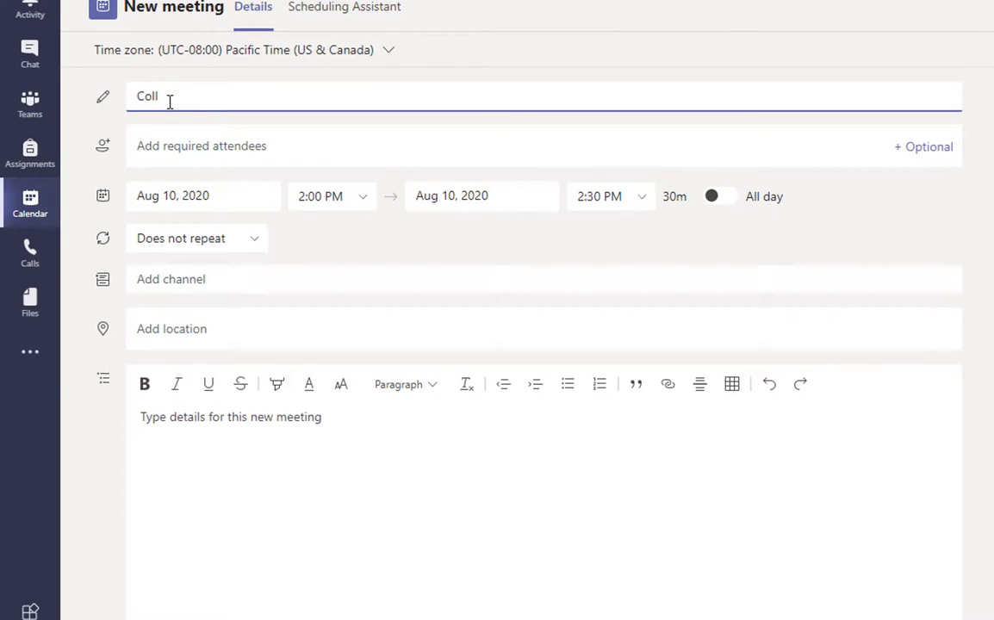
{"action": "type", "text": "aboration"}
{"action": "left_click", "coordinate": [926, 155]}
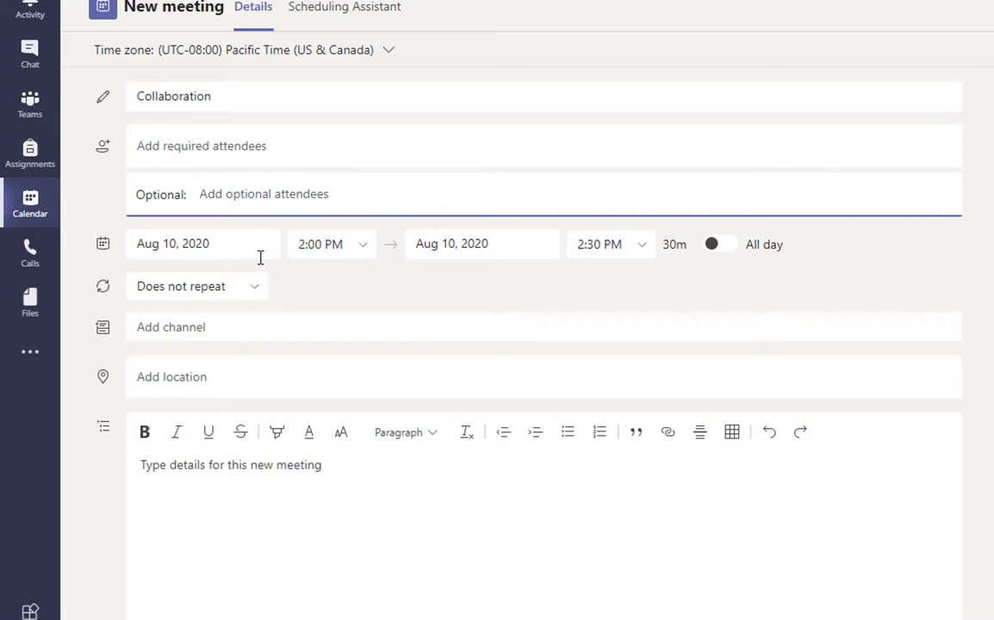
Step: Set the meeting's start time to 1:55 PM
{"action": "left_click", "coordinate": [322, 243]}
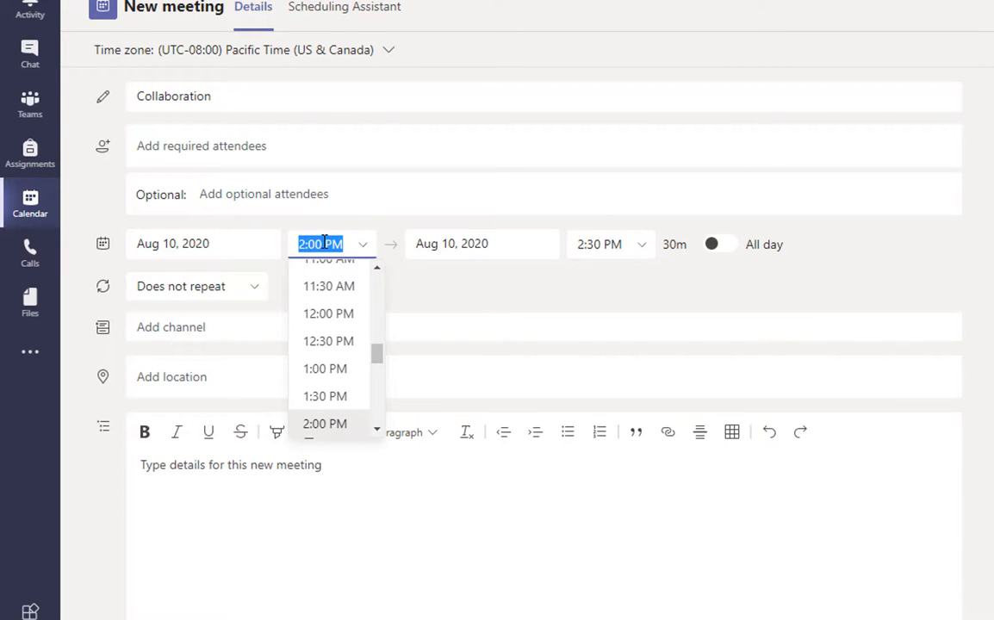
{"action": "type", "text": "1:"}
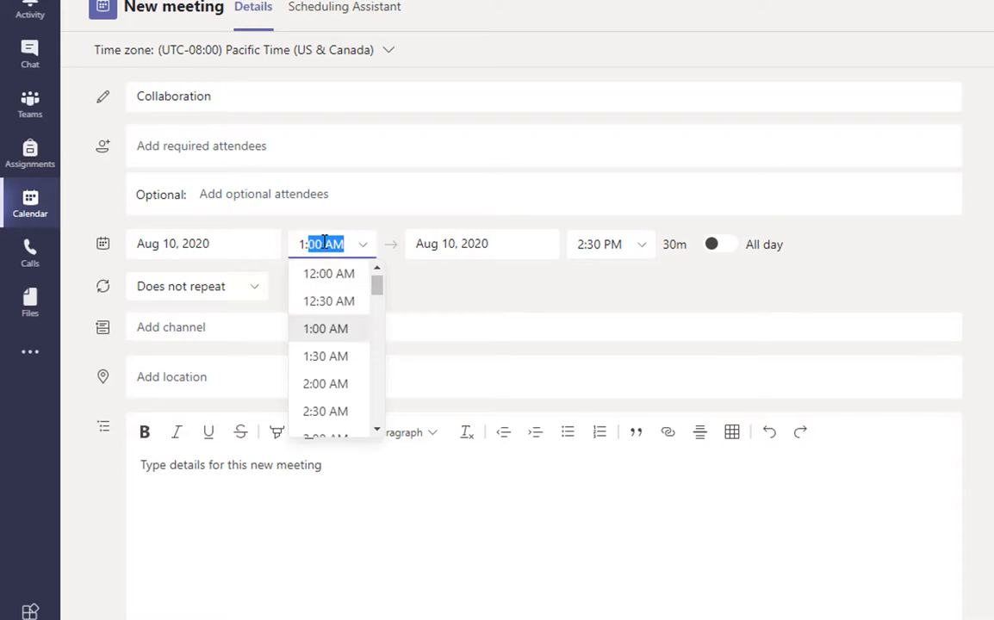
{"action": "type", "text": "55 p"}
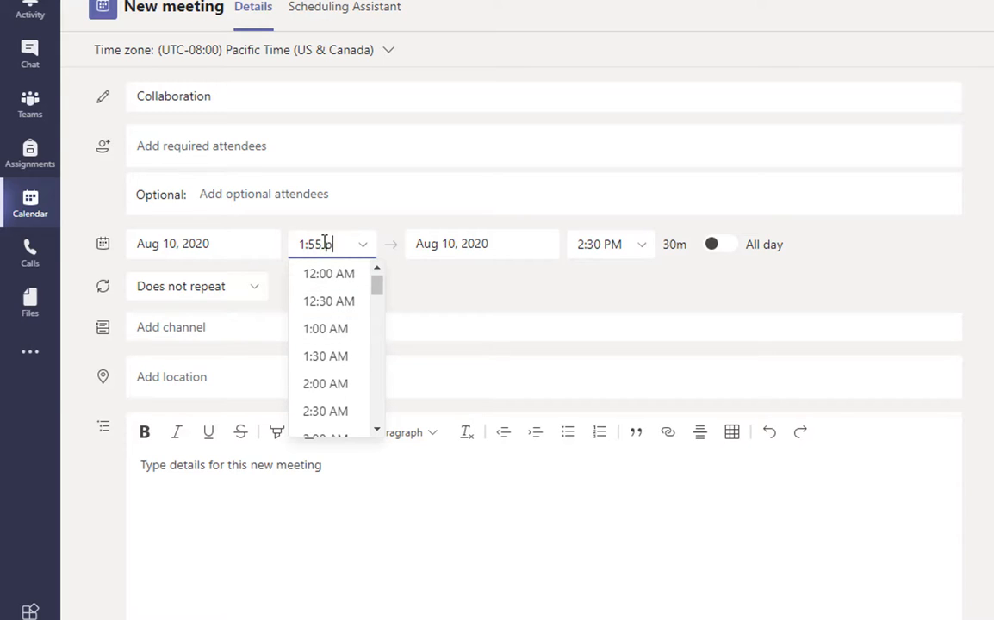
{"action": "type", "text": "m"}
{"action": "key", "text": "Tab"}
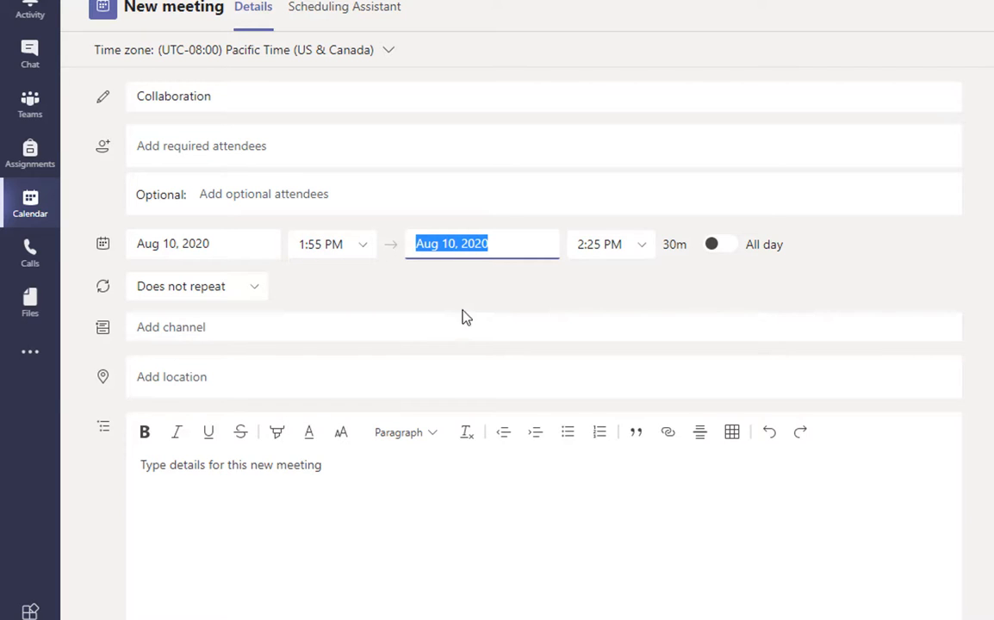
Step: Set the meeting's end time to 3:15 PM
{"action": "left_click", "coordinate": [598, 246]}
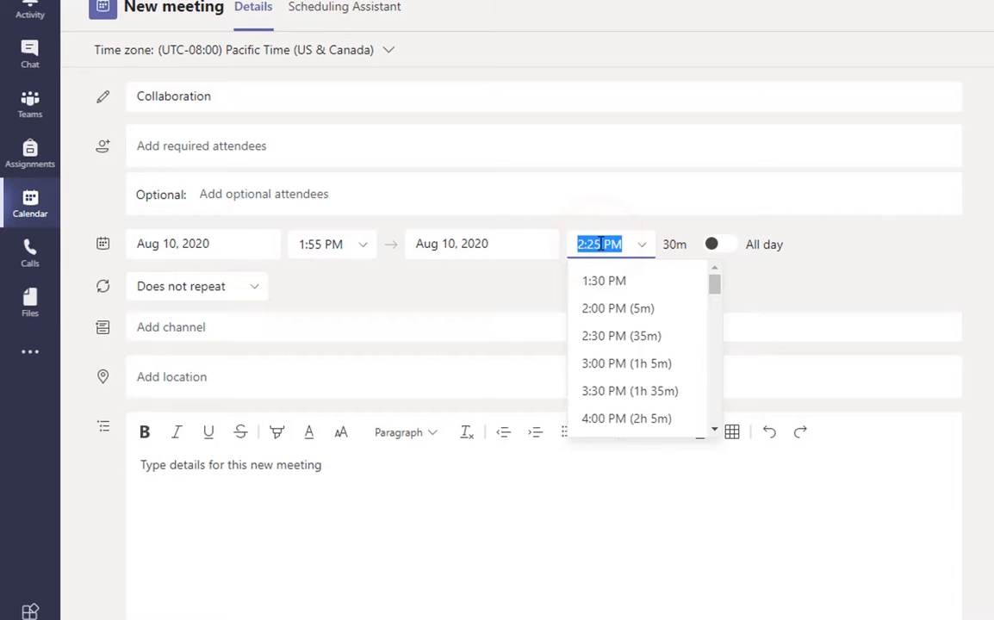
{"action": "type", "text": "3:15pm"}
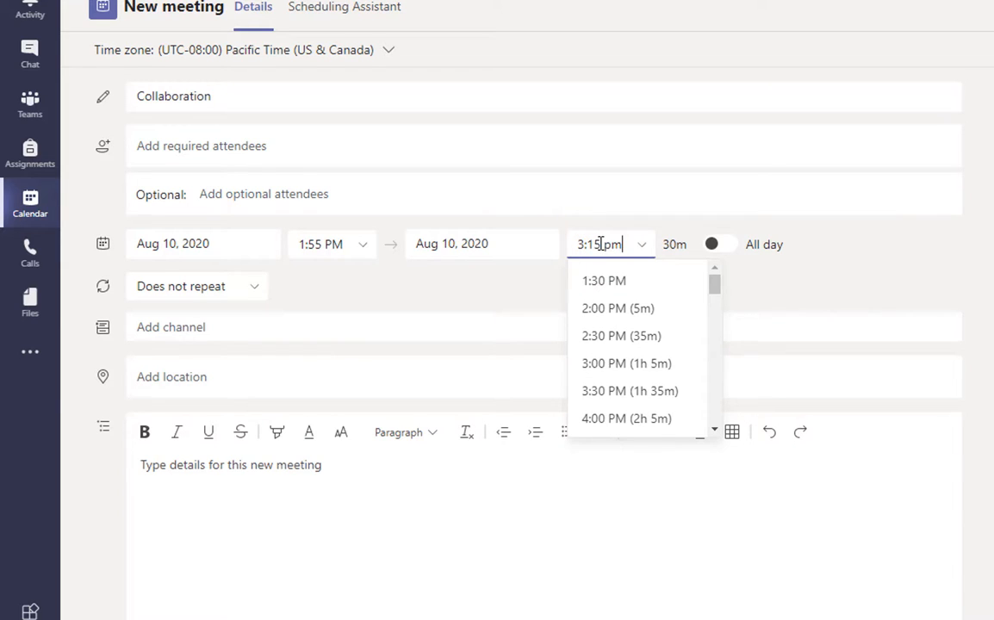
{"action": "key", "text": "Return"}
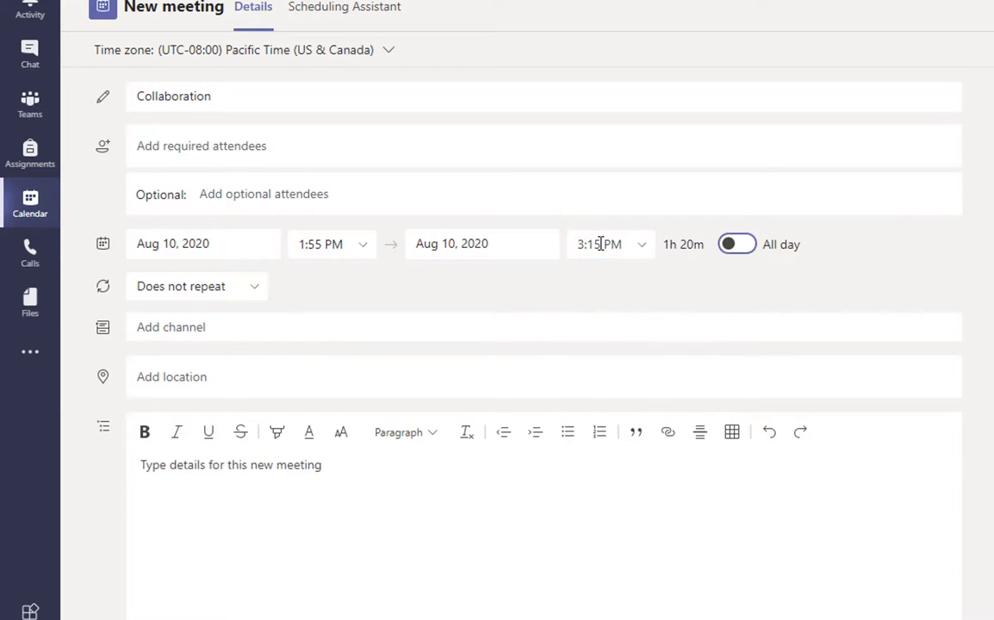
{"action": "left_click", "coordinate": [616, 295]}
{"action": "left_click", "coordinate": [645, 250]}
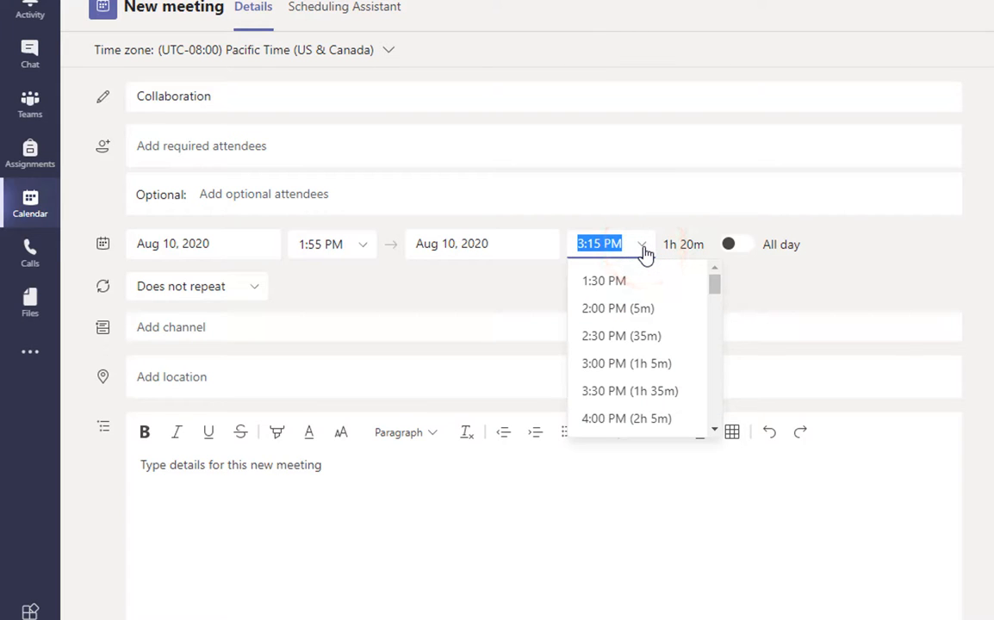
{"action": "left_click", "coordinate": [534, 293]}
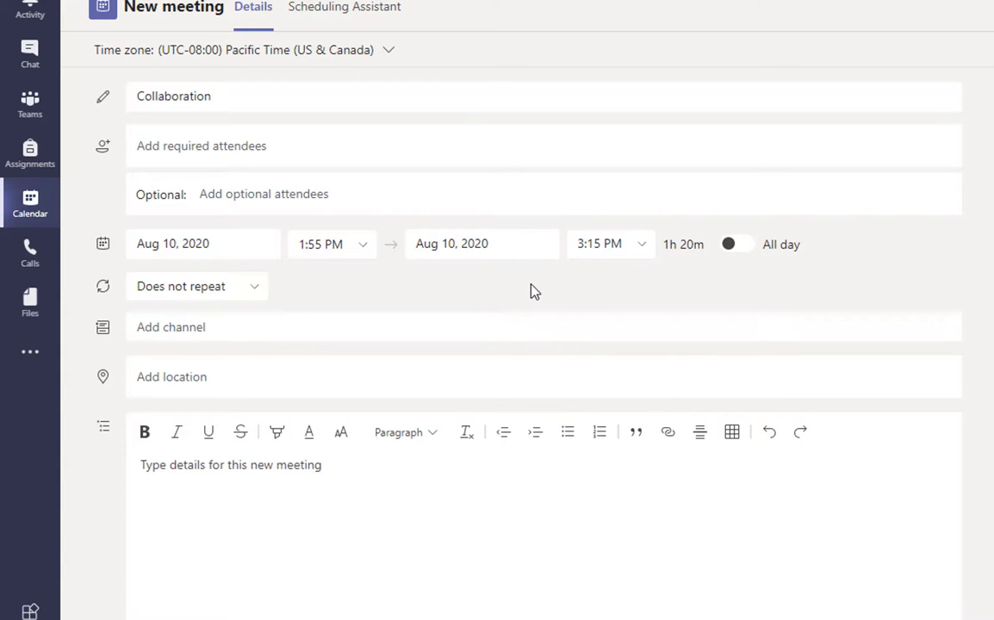
Step: Set up a custom recurrence that repeats every 1 week on Monday and Thursday
{"action": "left_click", "coordinate": [256, 294]}
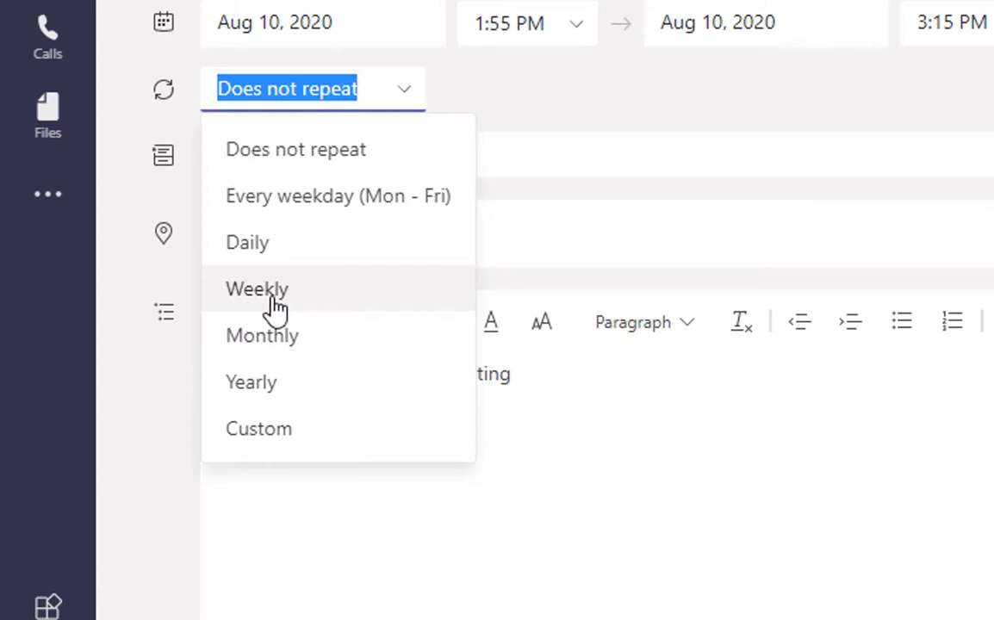
{"action": "left_click", "coordinate": [284, 429]}
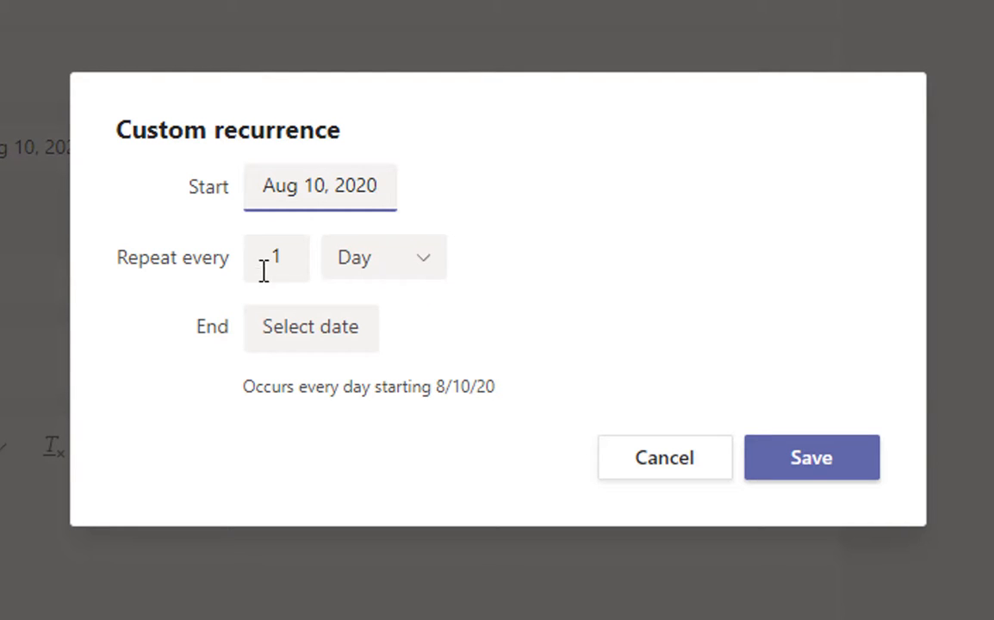
{"action": "left_click", "coordinate": [429, 268]}
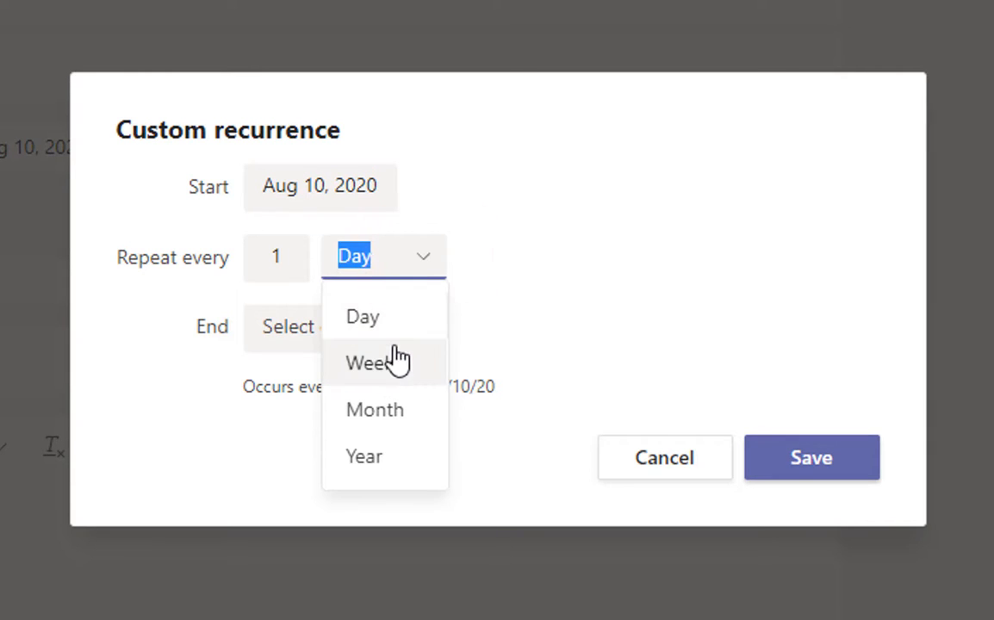
{"action": "left_click", "coordinate": [365, 366]}
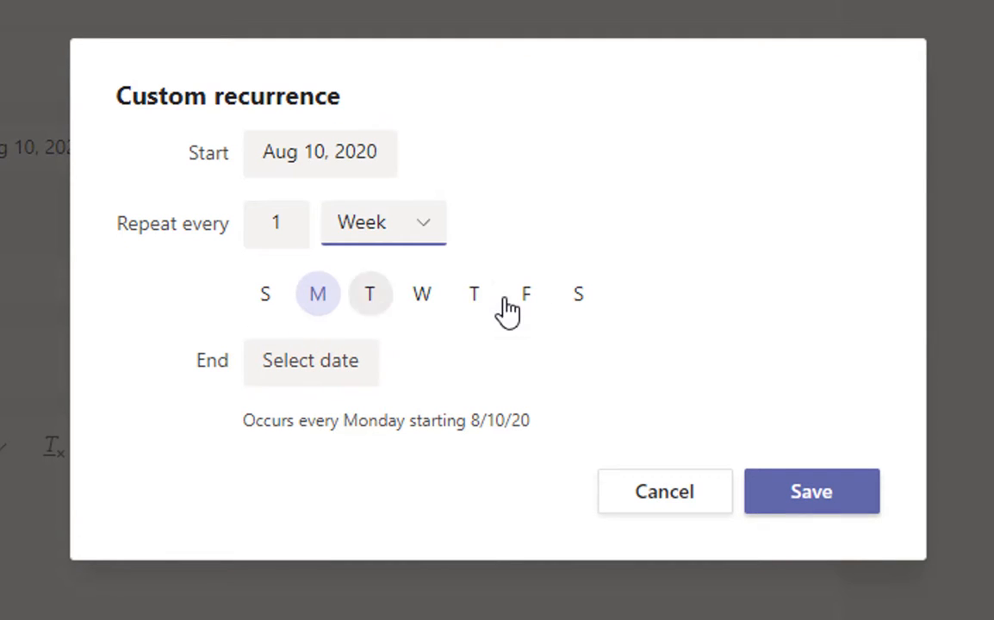
{"action": "left_click", "coordinate": [476, 298]}
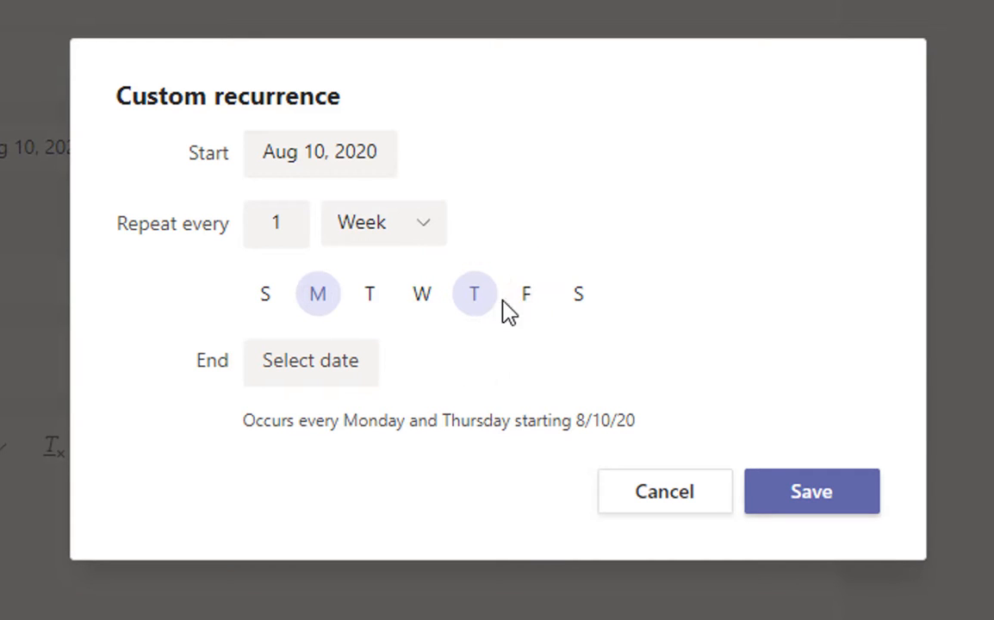
{"action": "left_click", "coordinate": [532, 297]}
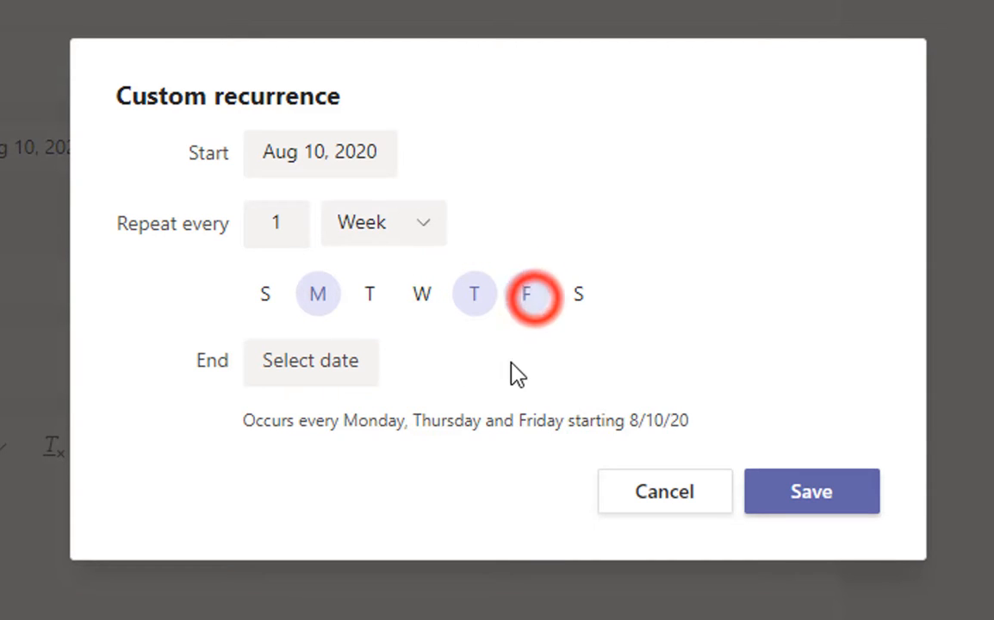
{"action": "left_click", "coordinate": [525, 297]}
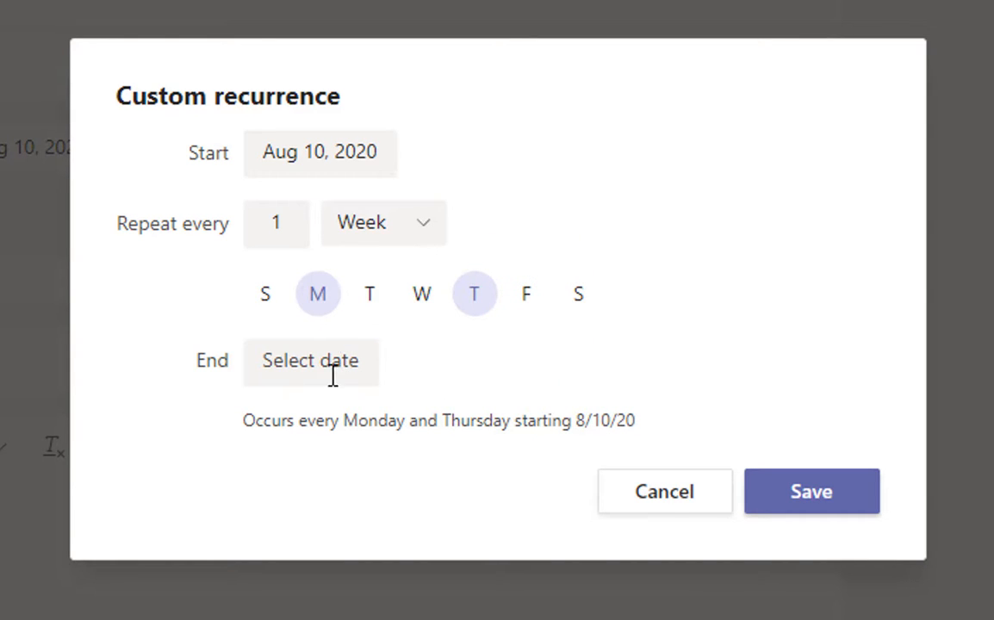
Step: Set the recurrence's end date to Dec 19, 2020
{"action": "left_click", "coordinate": [304, 366]}
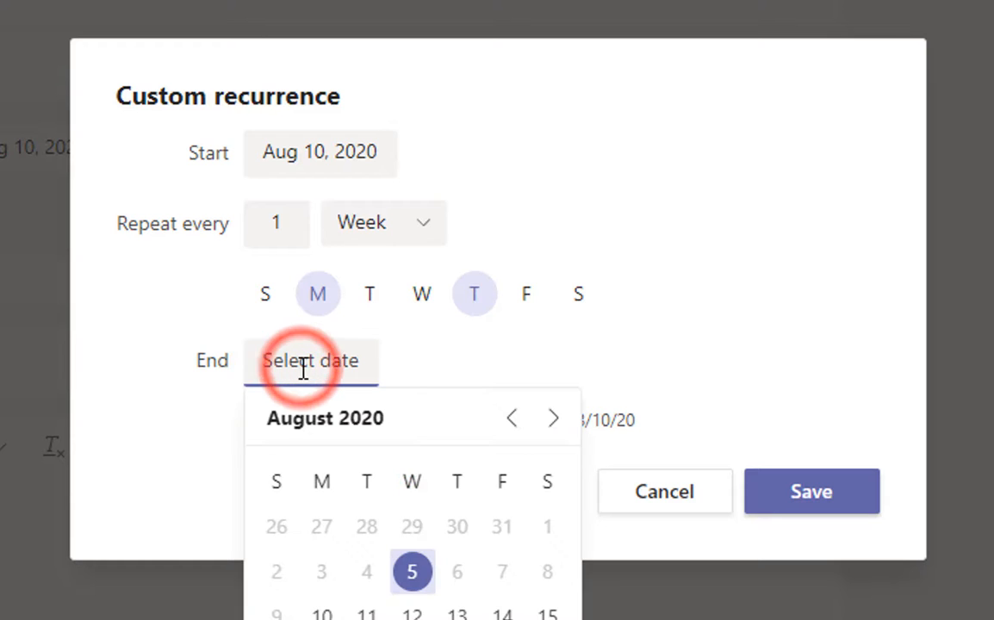
{"action": "left_click", "coordinate": [557, 421]}
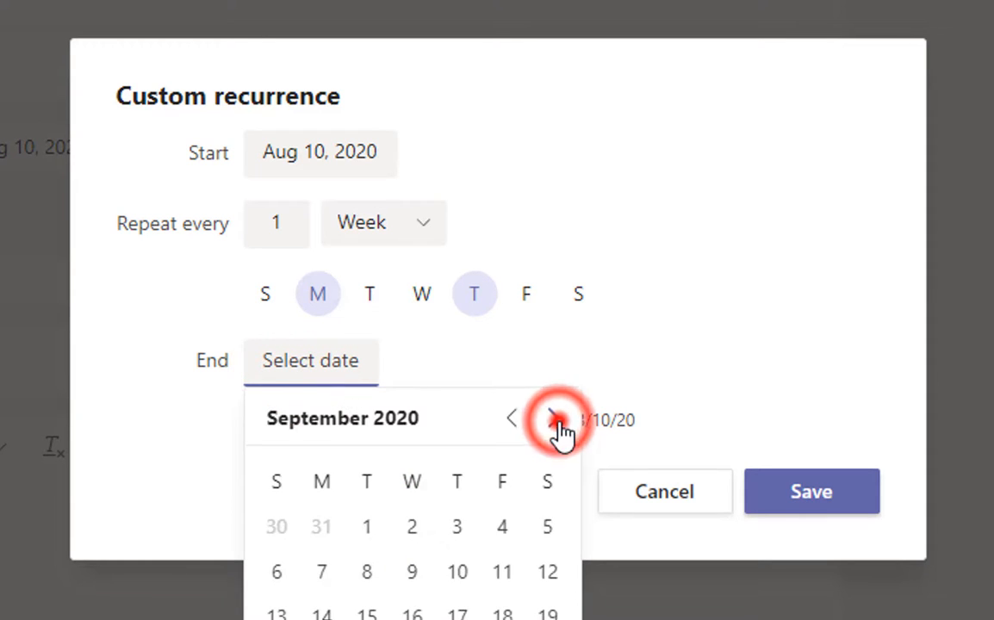
{"action": "left_click", "coordinate": [556, 421]}
{"action": "left_click", "coordinate": [556, 421]}
{"action": "left_click", "coordinate": [556, 421]}
{"action": "left_click", "coordinate": [556, 421]}
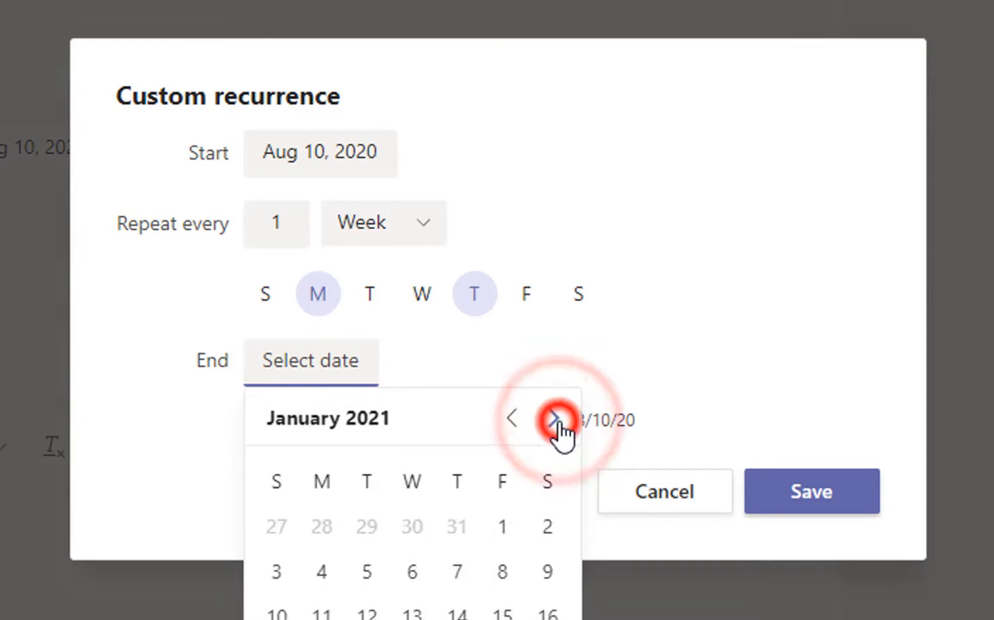
{"action": "left_click", "coordinate": [510, 420]}
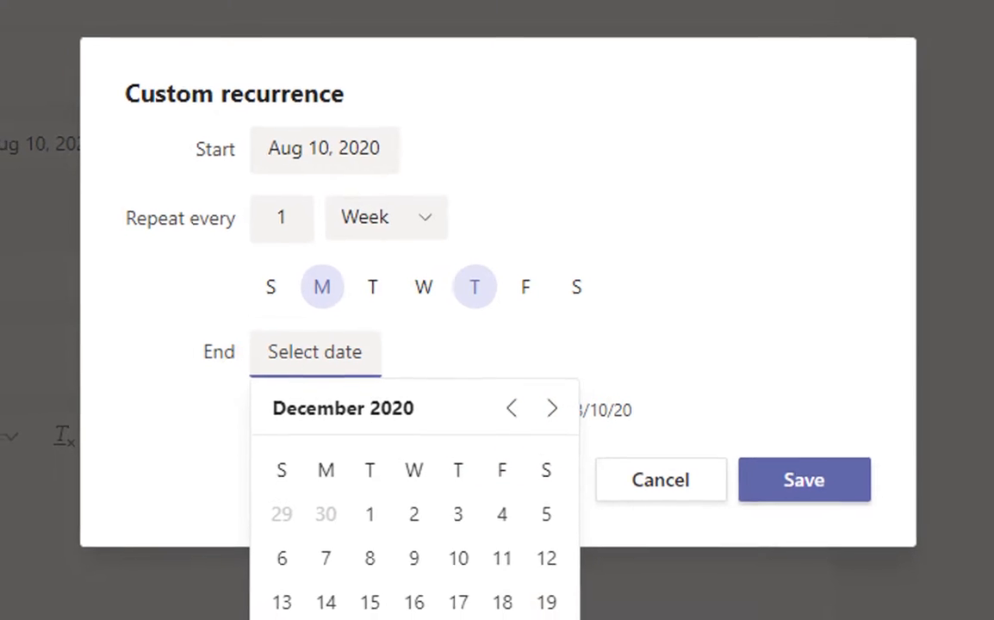
{"action": "left_click", "coordinate": [546, 602]}
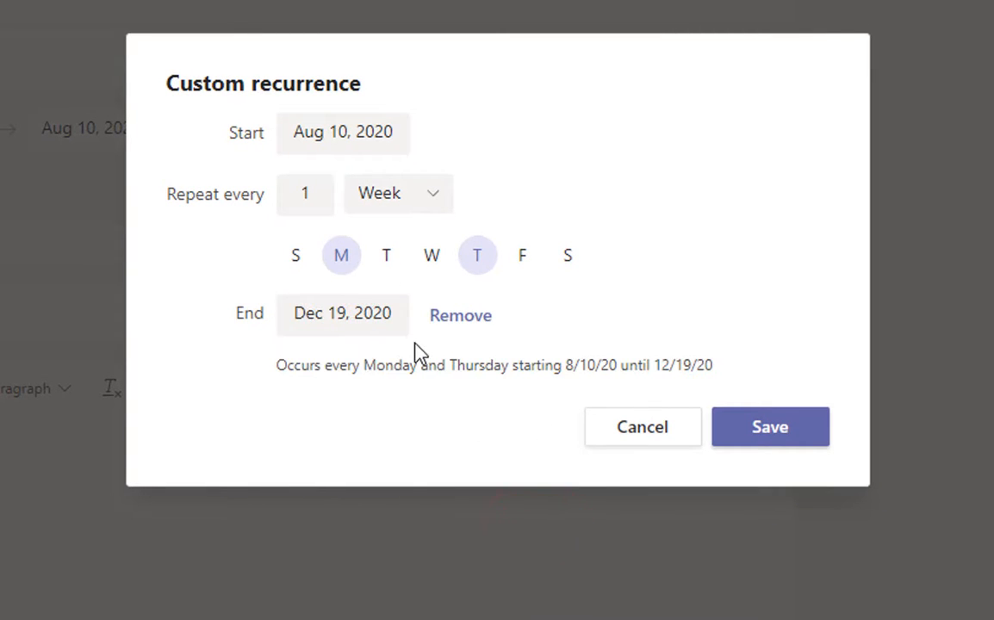
Step: Remove Thursday from the repeat days and save the custom recurrence
{"action": "left_click", "coordinate": [479, 261]}
{"action": "left_click", "coordinate": [750, 437]}
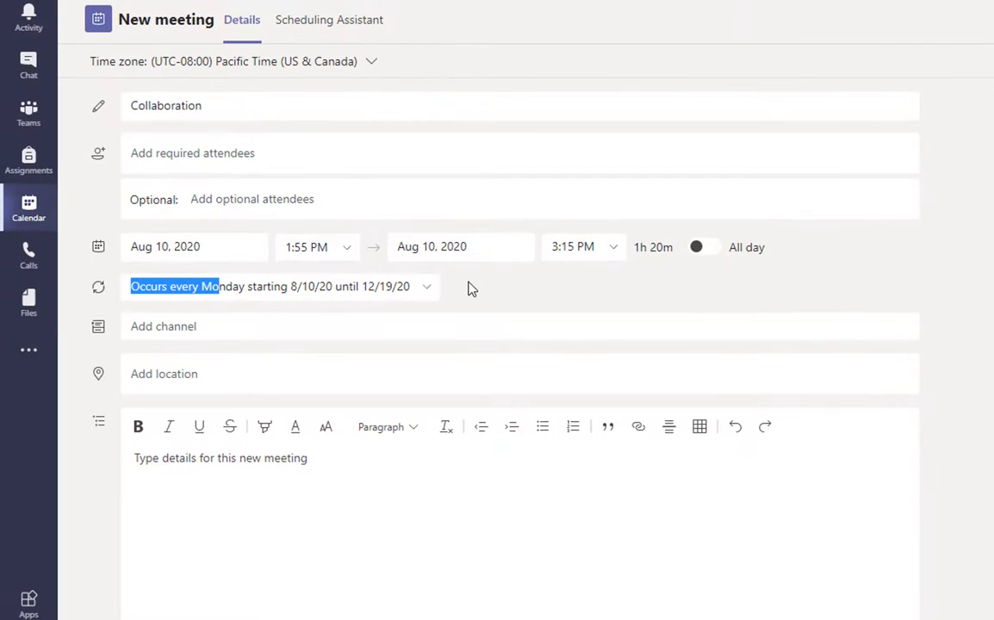
{"action": "left_click", "coordinate": [383, 258]}
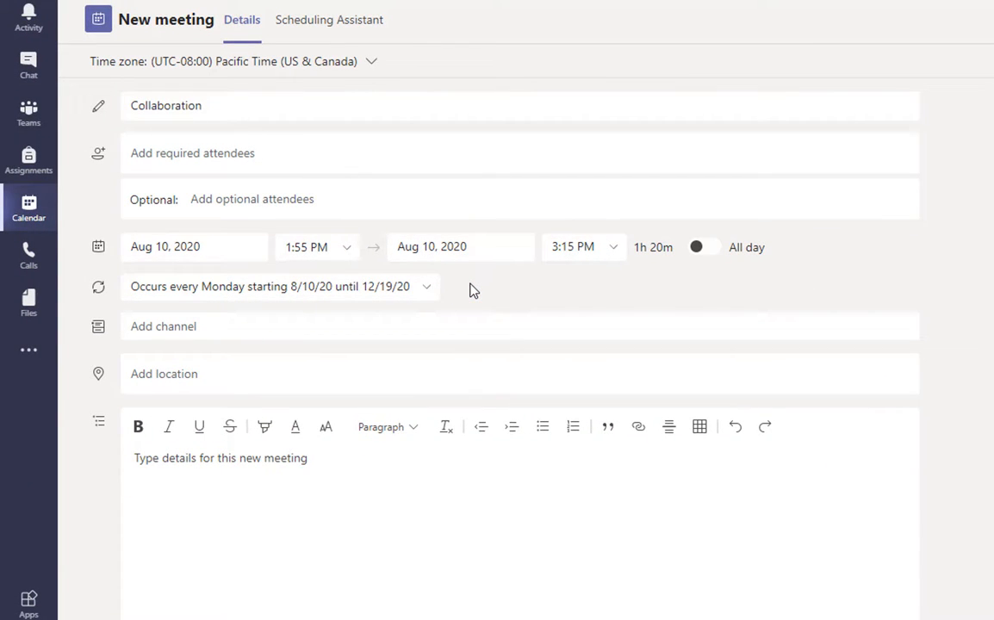
Step: Assign the meeting to the General channel of the GHS Teachers 2020-21 team
{"action": "left_click", "coordinate": [410, 327]}
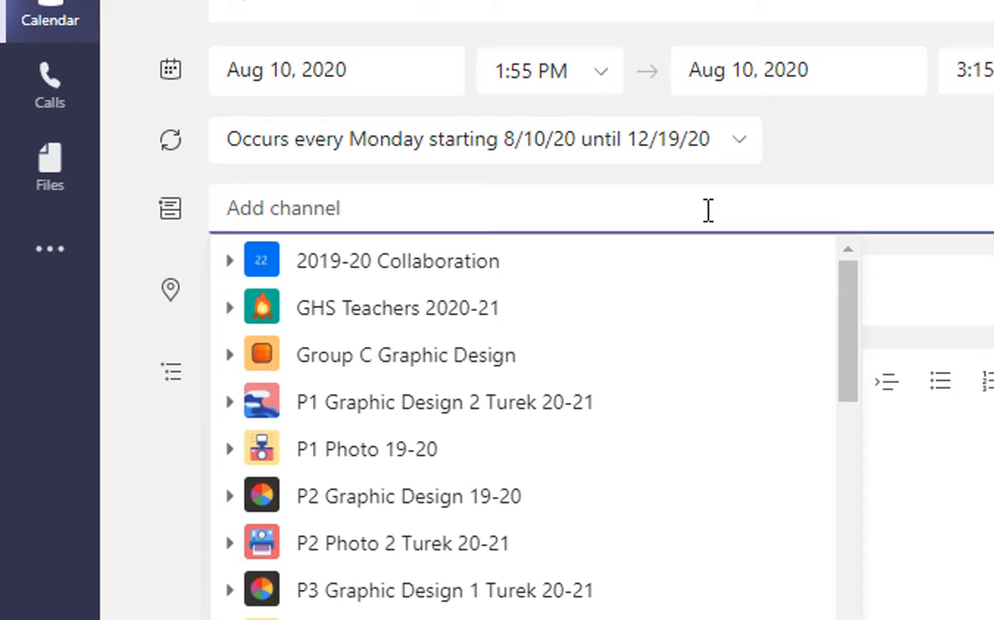
{"action": "left_click", "coordinate": [420, 310]}
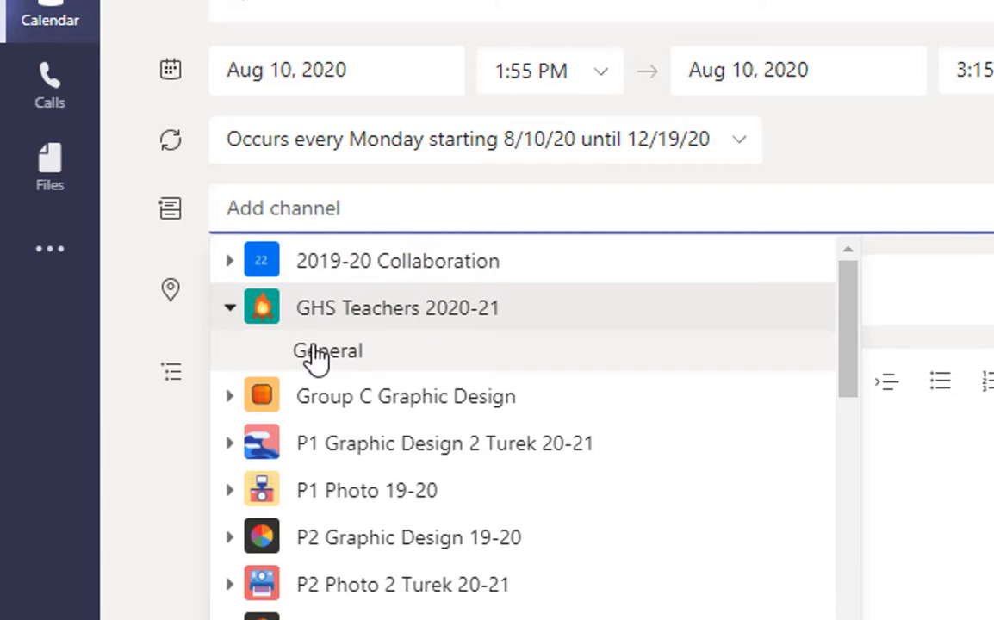
{"action": "left_click", "coordinate": [356, 352]}
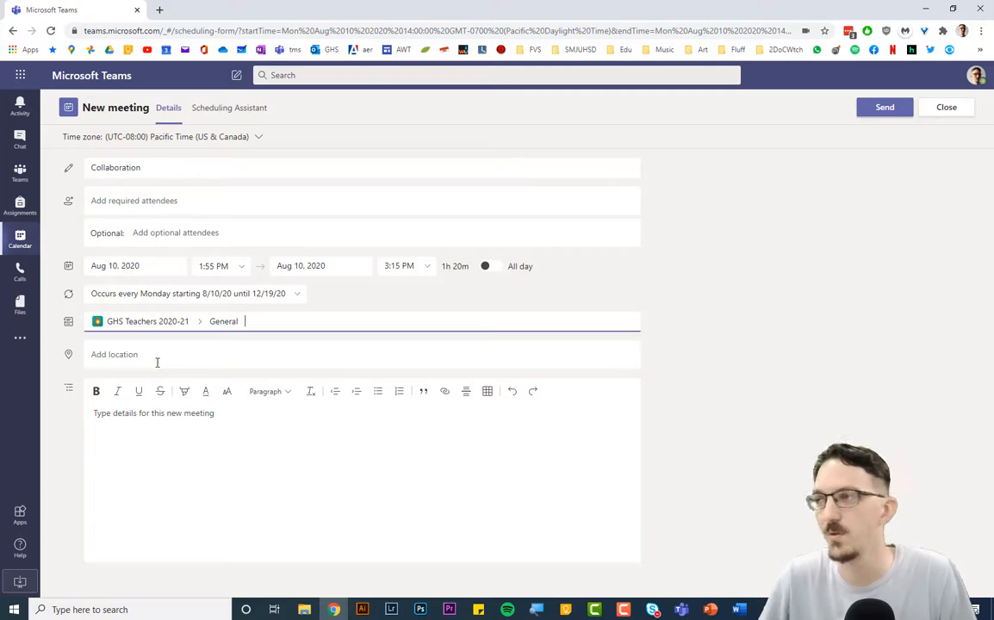
Step: Leave the location empty and enter "Monday collab" as the meeting's details
{"action": "left_click", "coordinate": [156, 362]}
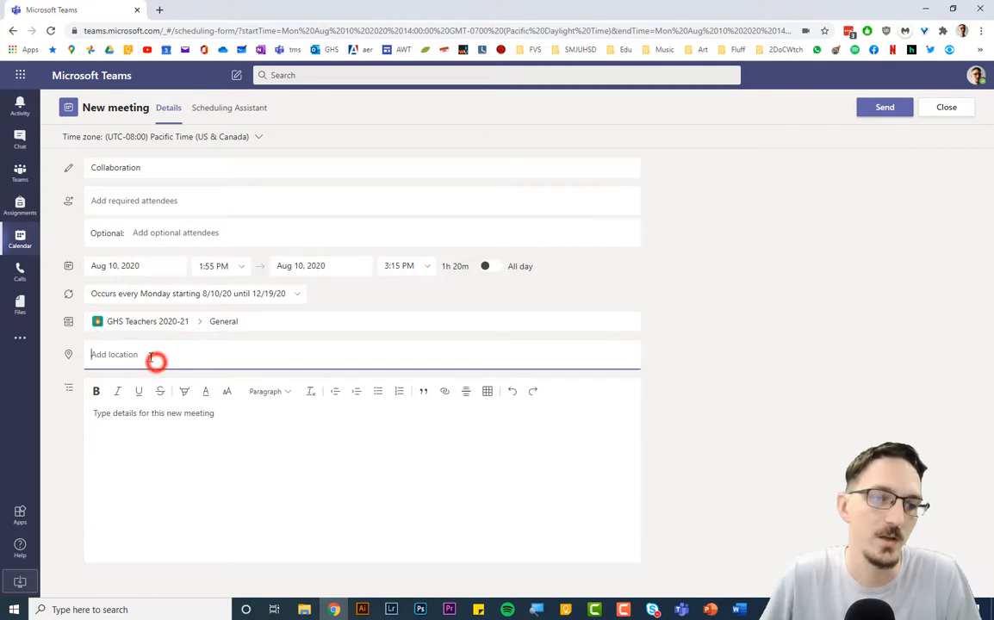
{"action": "left_click", "coordinate": [179, 423]}
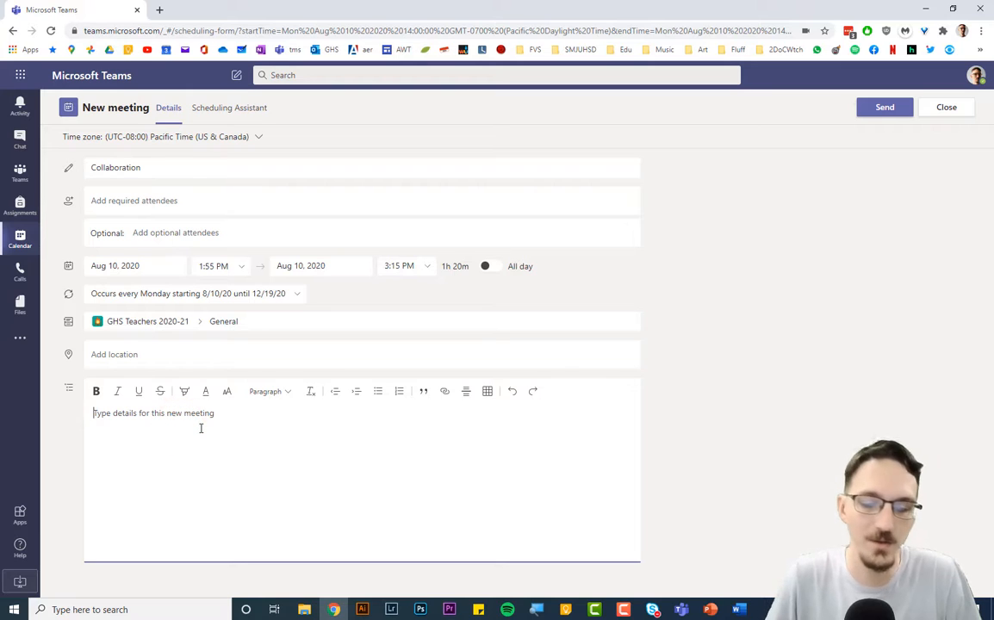
{"action": "type", "text": "Monday collab"}
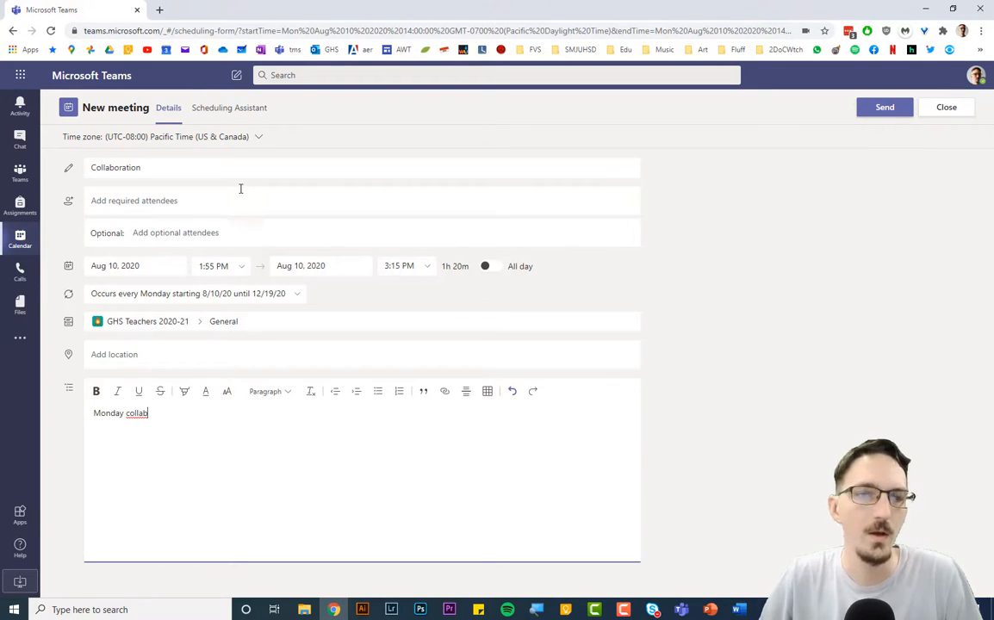
Step: Adjust the meeting's start time to 2:00 PM in the Scheduling Assistant and send the meeting invitation
{"action": "left_click", "coordinate": [229, 116]}
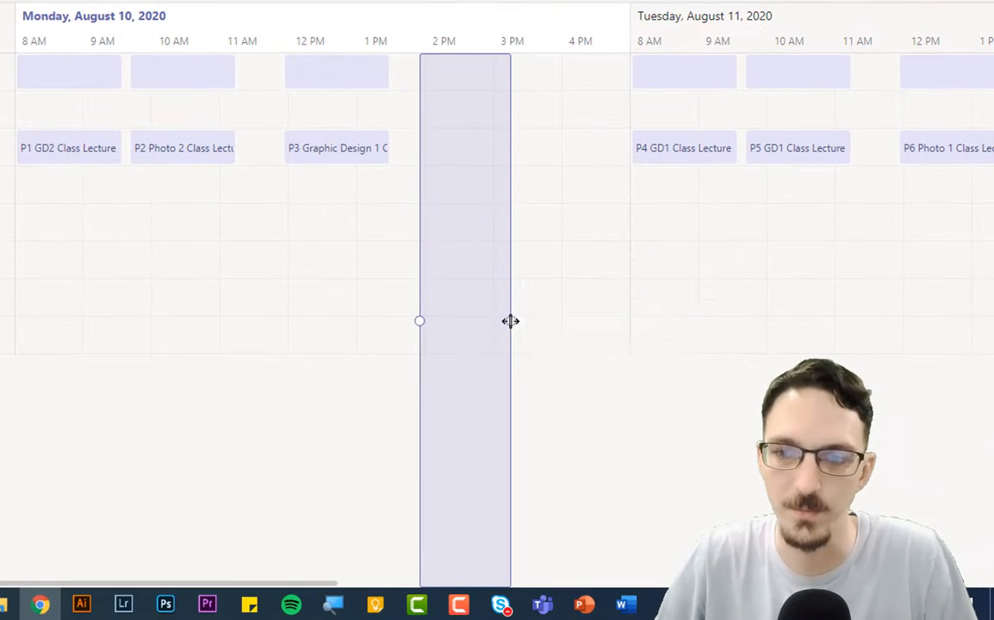
{"action": "mouse_move", "coordinate": [510, 321]}
{"action": "left_mouse_down"}
{"action": "mouse_move", "coordinate": [564, 321]}
{"action": "mouse_move", "coordinate": [515, 321]}
{"action": "left_mouse_up"}
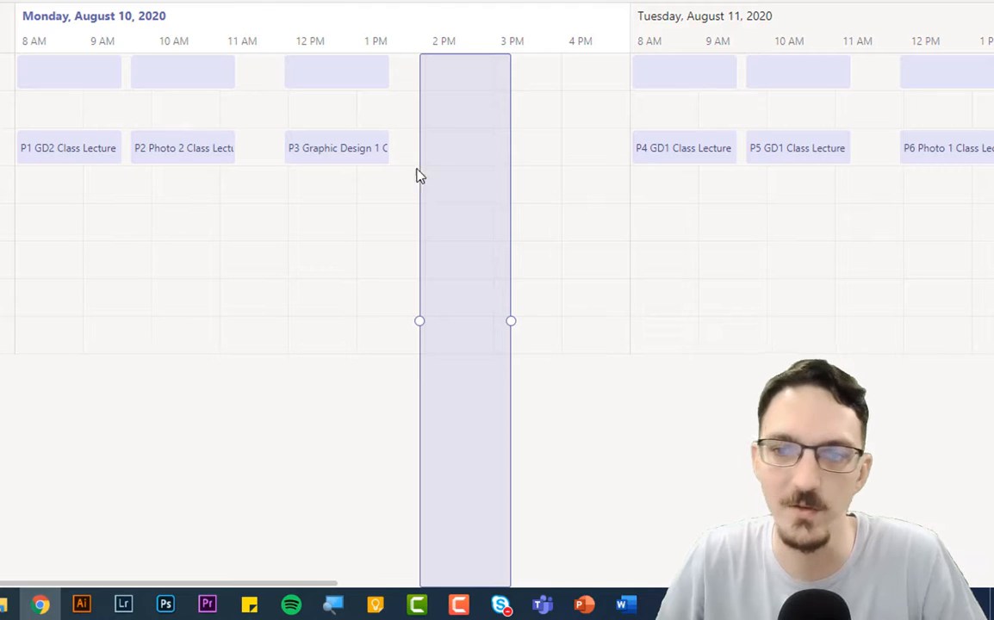
{"action": "left_click_drag", "start_coordinate": [463, 179], "coordinate": [432, 221]}
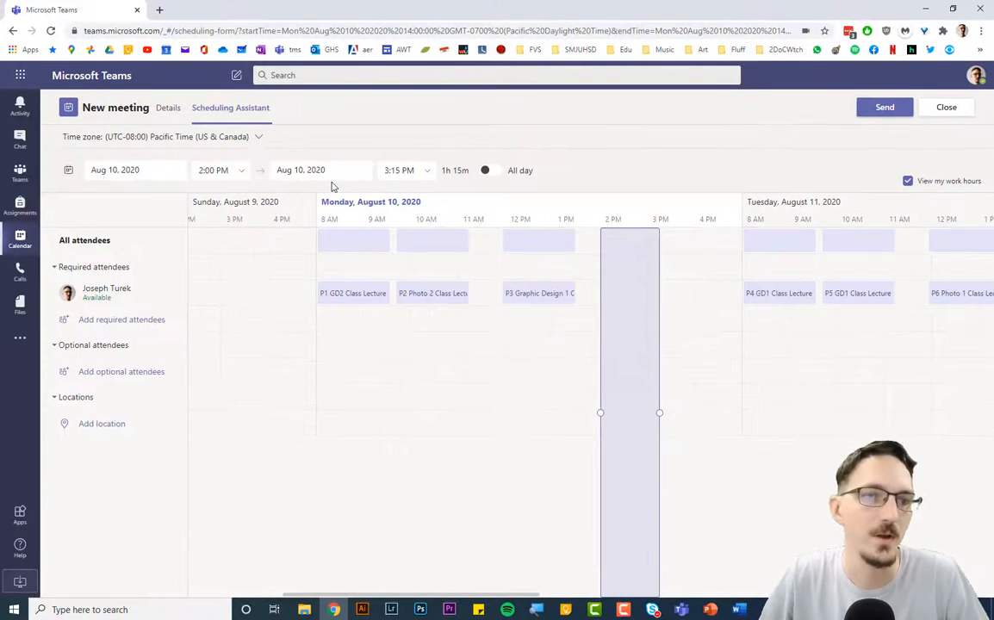
{"action": "left_click", "coordinate": [165, 109]}
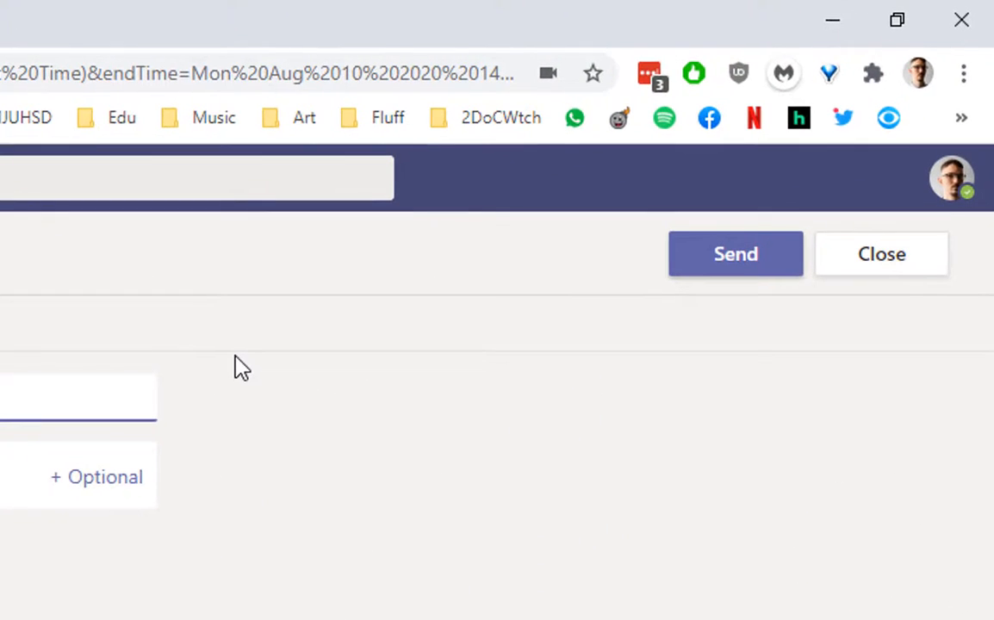
{"action": "left_click", "coordinate": [716, 269]}
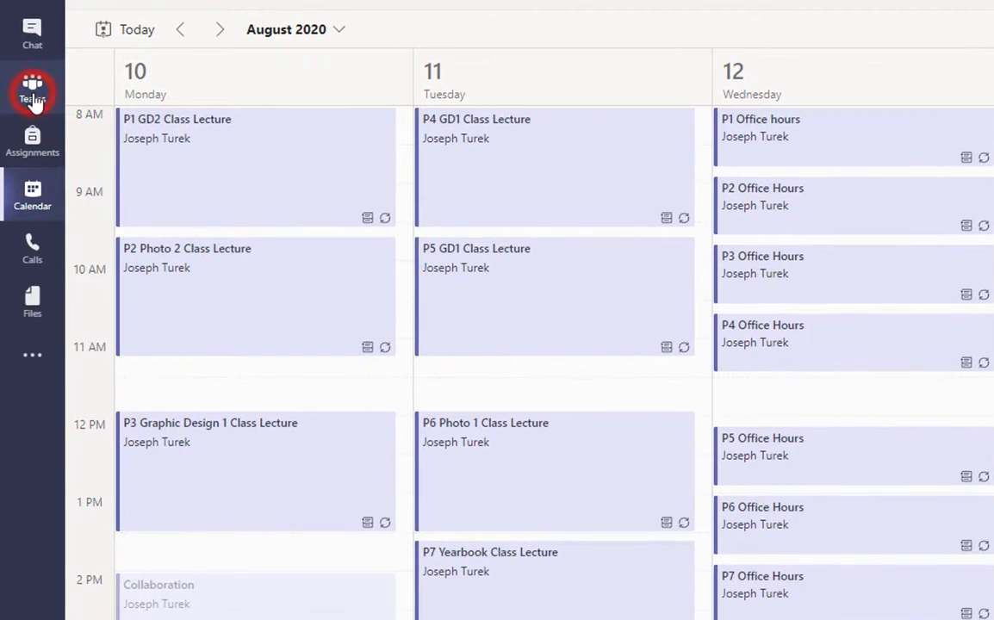
Step: View the details of the Collaboration meeting posted in the GHS Teachers 2020-21 General channel, and close them
{"action": "left_click", "coordinate": [33, 90]}
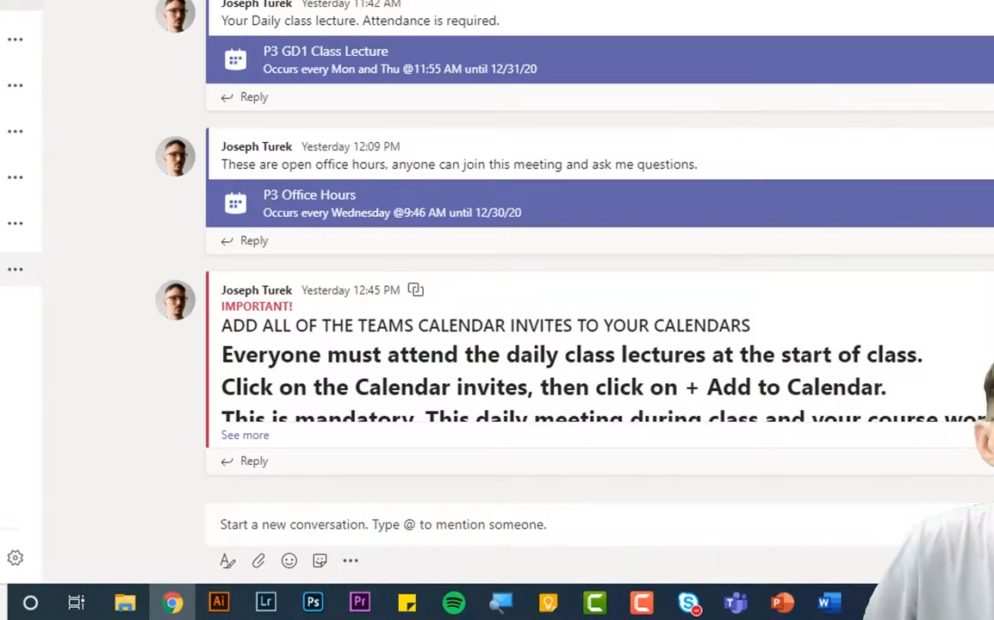
{"action": "left_click", "coordinate": [7, 269]}
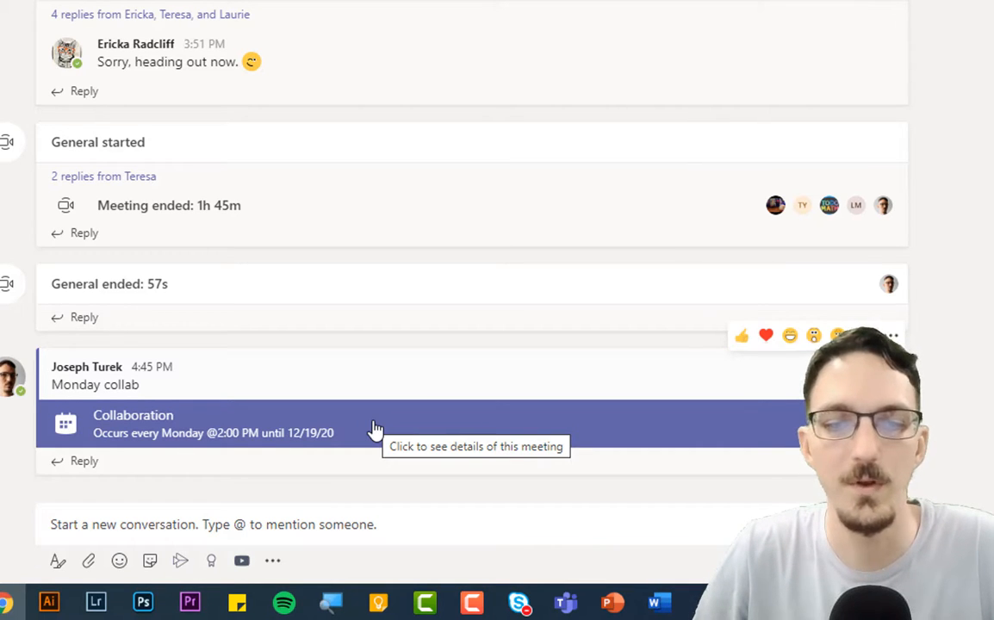
{"action": "left_click", "coordinate": [375, 428]}
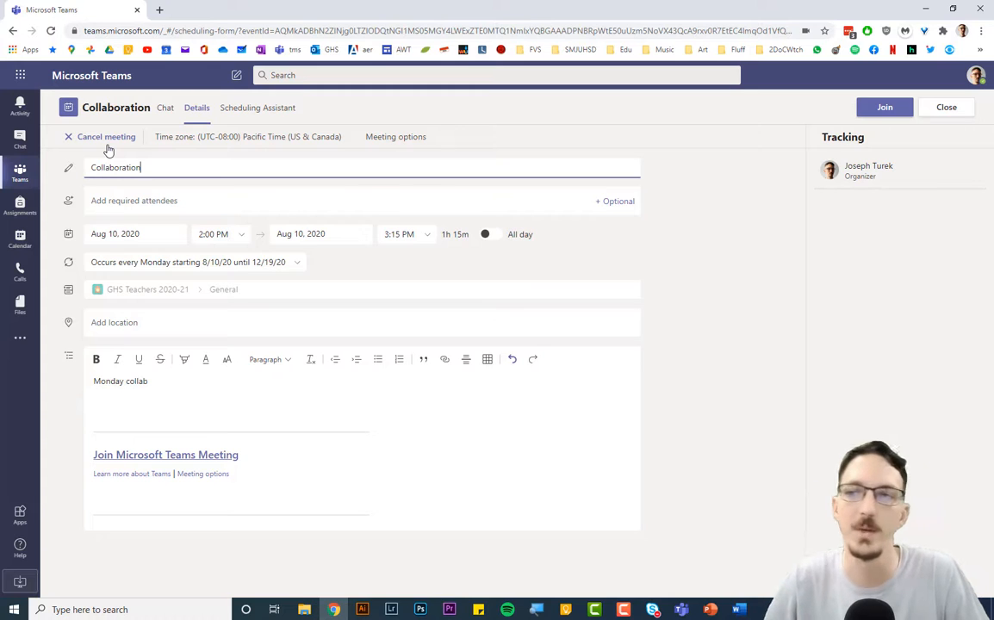
{"action": "left_click", "coordinate": [947, 106]}
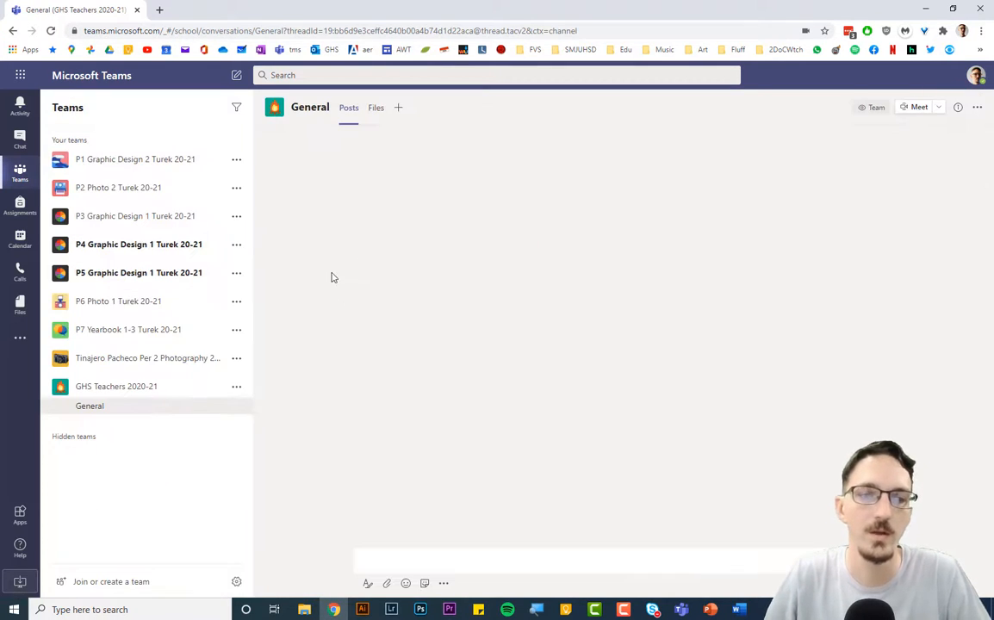
Step: Find the Collaboration meeting on Monday, August 10 in the calendar's work week view
{"action": "left_click", "coordinate": [20, 240]}
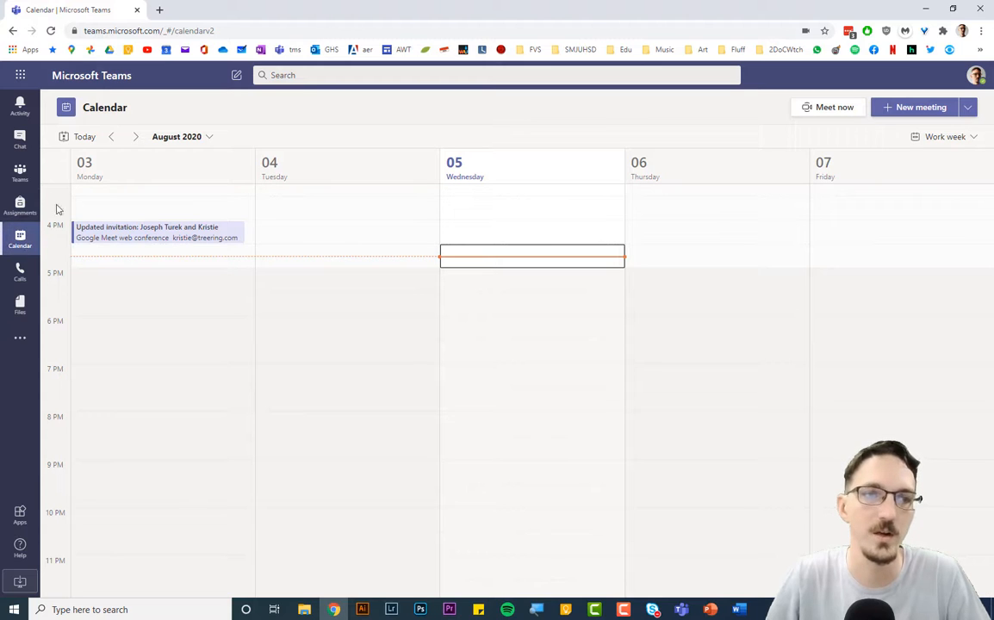
{"action": "left_click", "coordinate": [135, 138]}
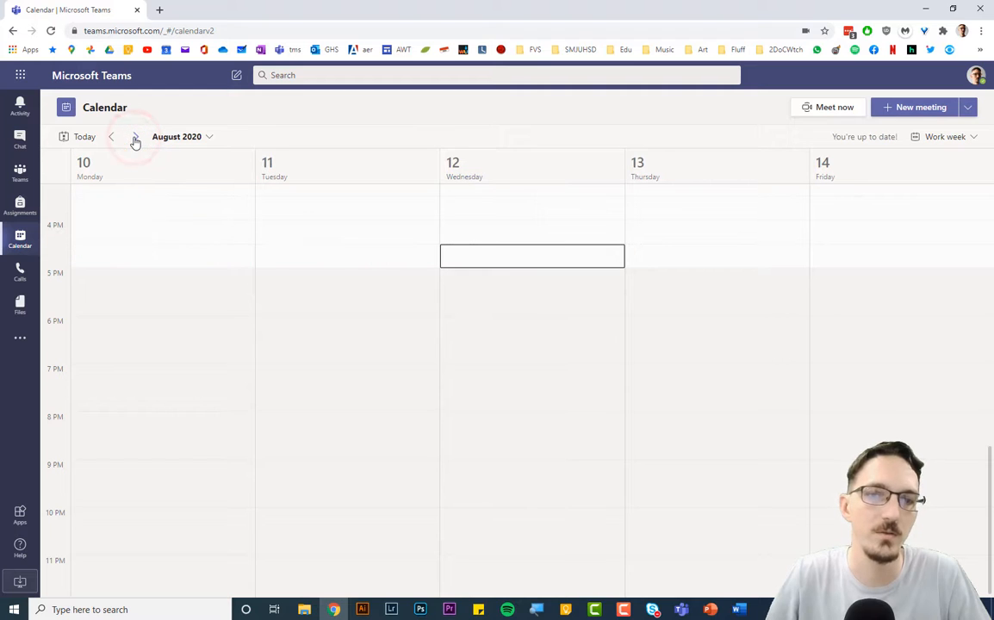
{"action": "scroll", "coordinate": [149, 317], "scroll_direction": "up", "scroll_amount": 5}
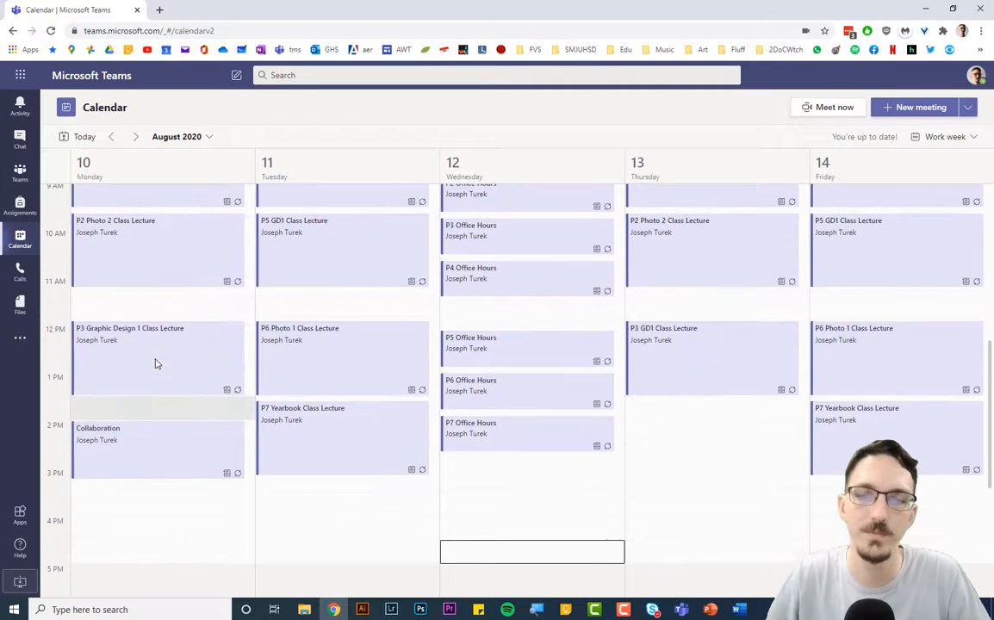
{"action": "scroll", "coordinate": [155, 363], "scroll_direction": "up", "scroll_amount": 1}
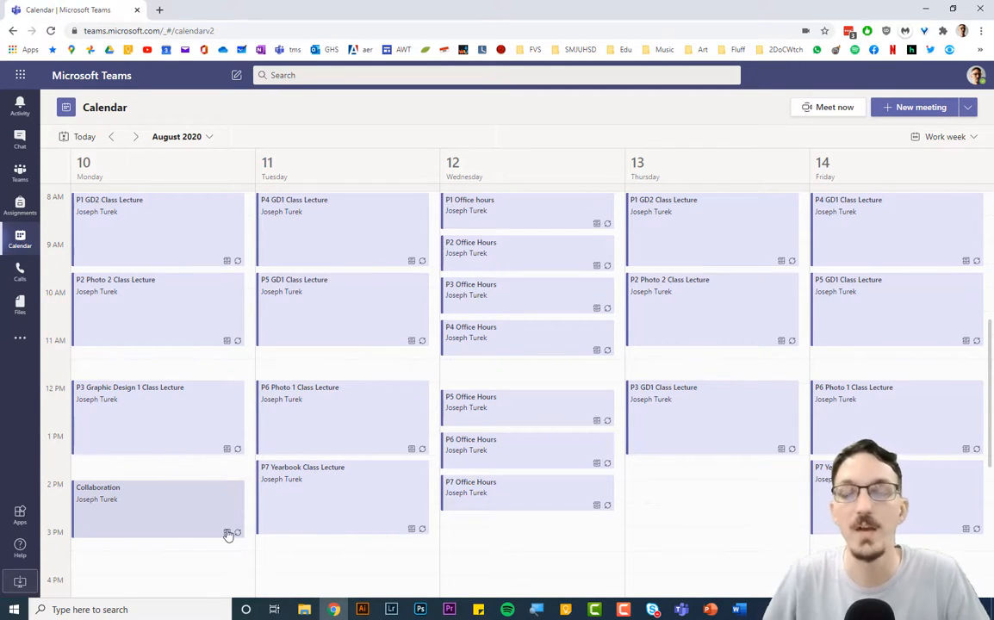
Step: Set the start time of the August 10 Collaboration occurrence alone to 2:30 AM and send the update
{"action": "double_click", "coordinate": [182, 517]}
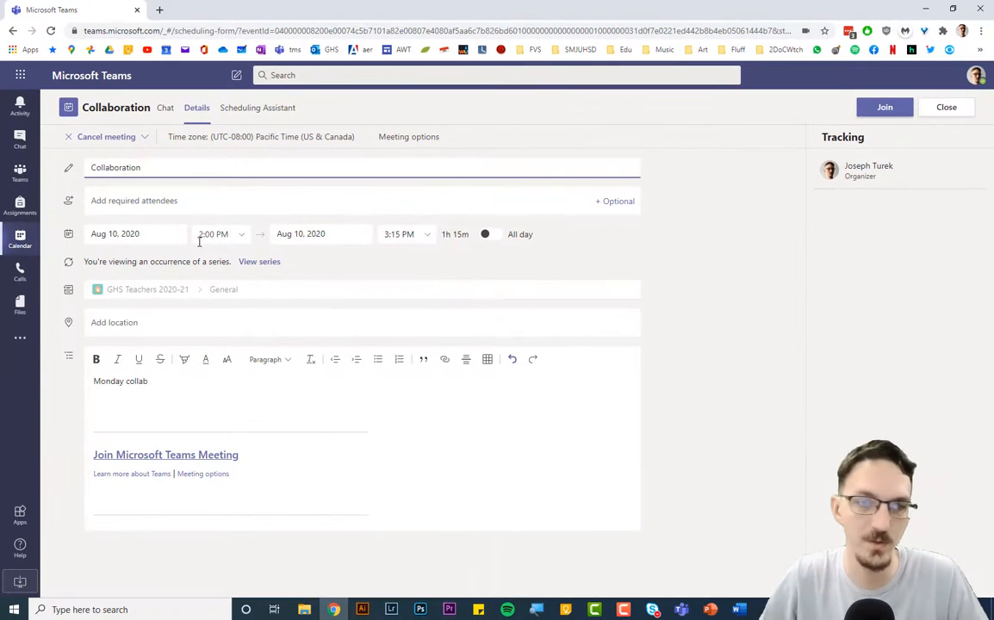
{"action": "left_click", "coordinate": [214, 233]}
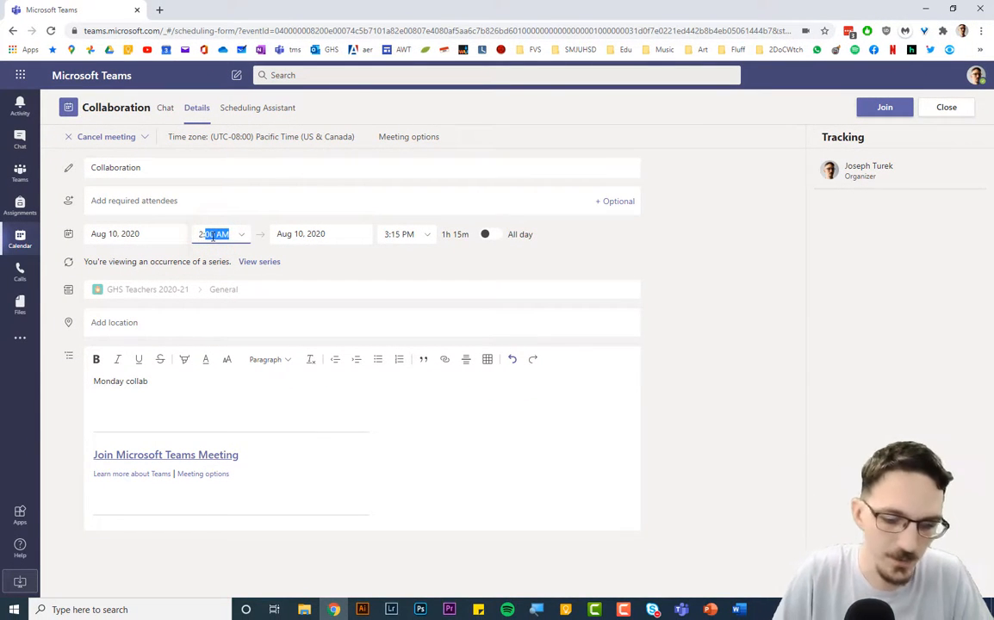
{"action": "type", "text": "2:30"}
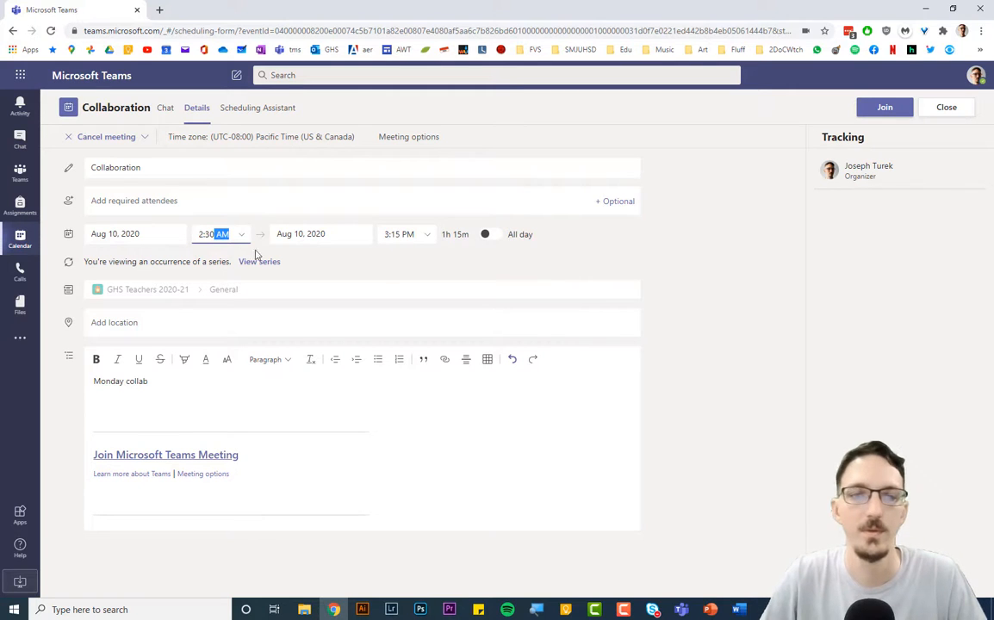
{"action": "left_click", "coordinate": [384, 275]}
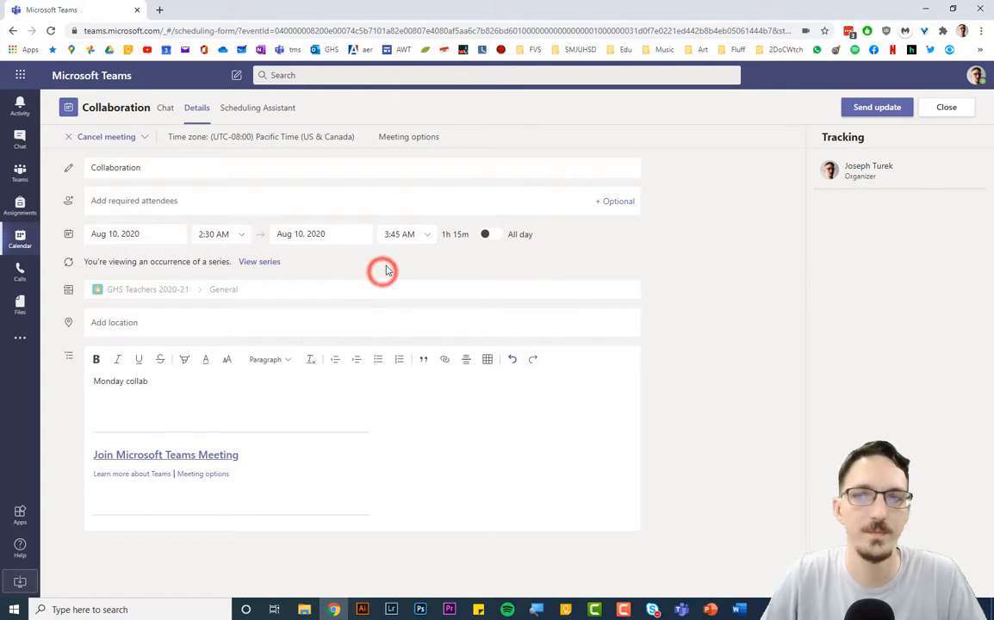
{"action": "left_click", "coordinate": [872, 110]}
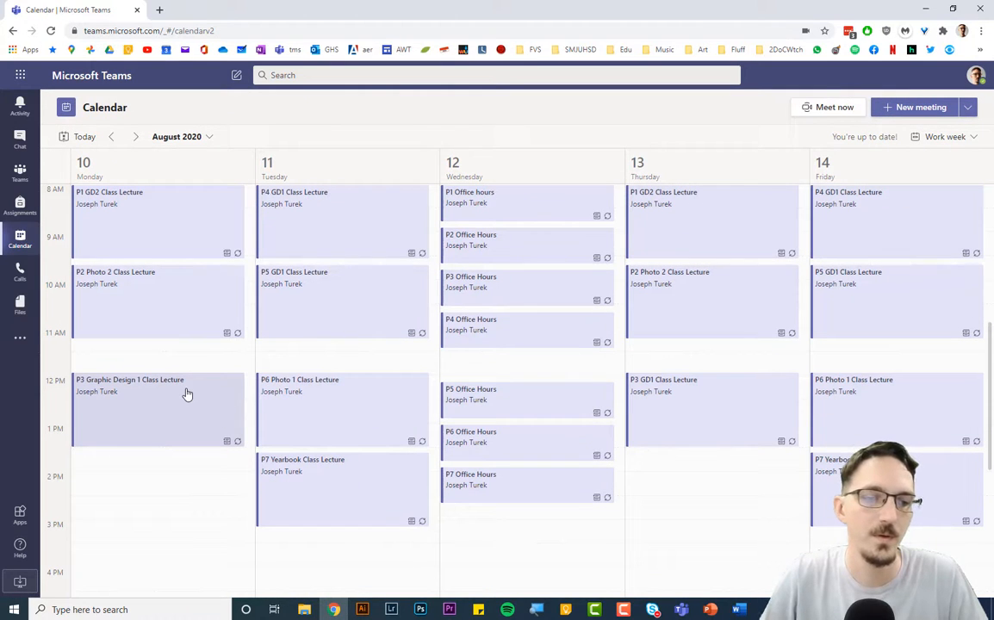
Step: Look through the week of August 10 for the updated Collaboration occurrence
{"action": "scroll", "coordinate": [194, 398], "scroll_direction": "down", "scroll_amount": 1}
{"action": "scroll", "coordinate": [194, 398], "scroll_direction": "up", "scroll_amount": 2}
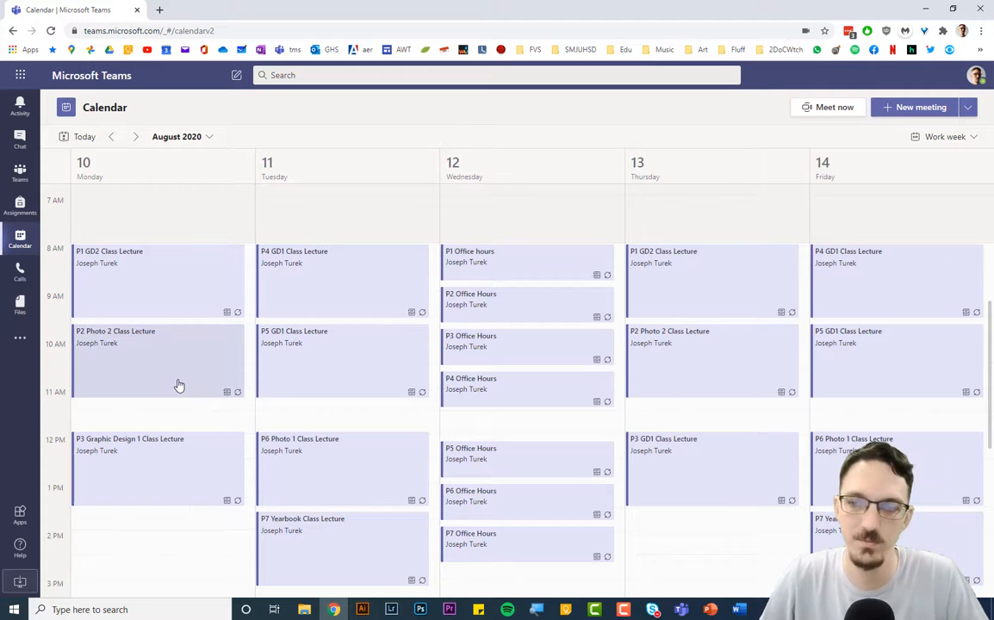
{"action": "scroll", "coordinate": [174, 382], "scroll_direction": "down", "scroll_amount": 3}
{"action": "scroll", "coordinate": [175, 384], "scroll_direction": "up", "scroll_amount": 2}
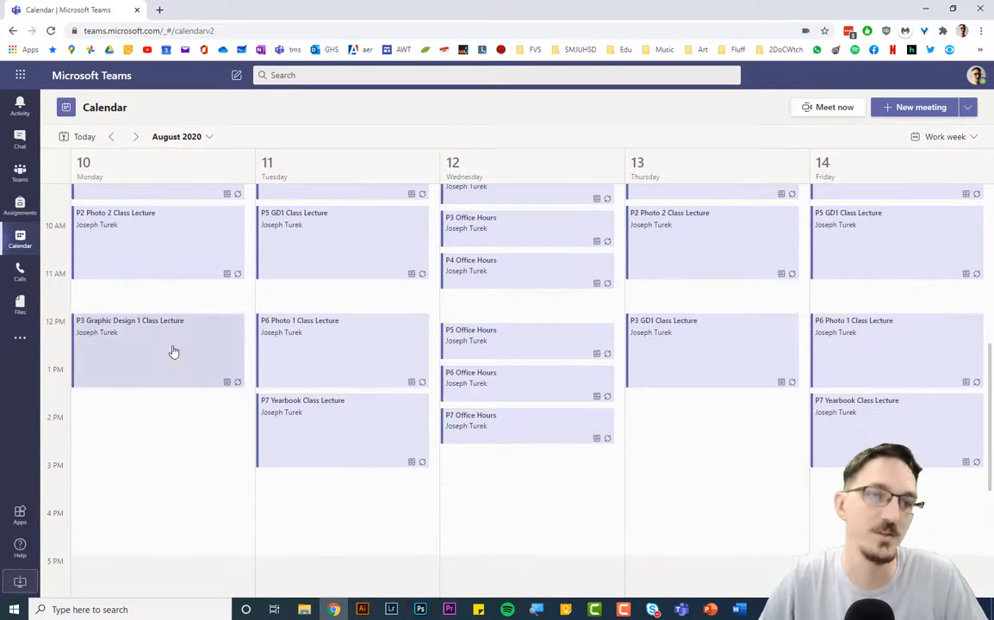
Step: Check the Collaboration meeting on the following Mondays, August 17, 24 and 31
{"action": "left_click", "coordinate": [137, 138]}
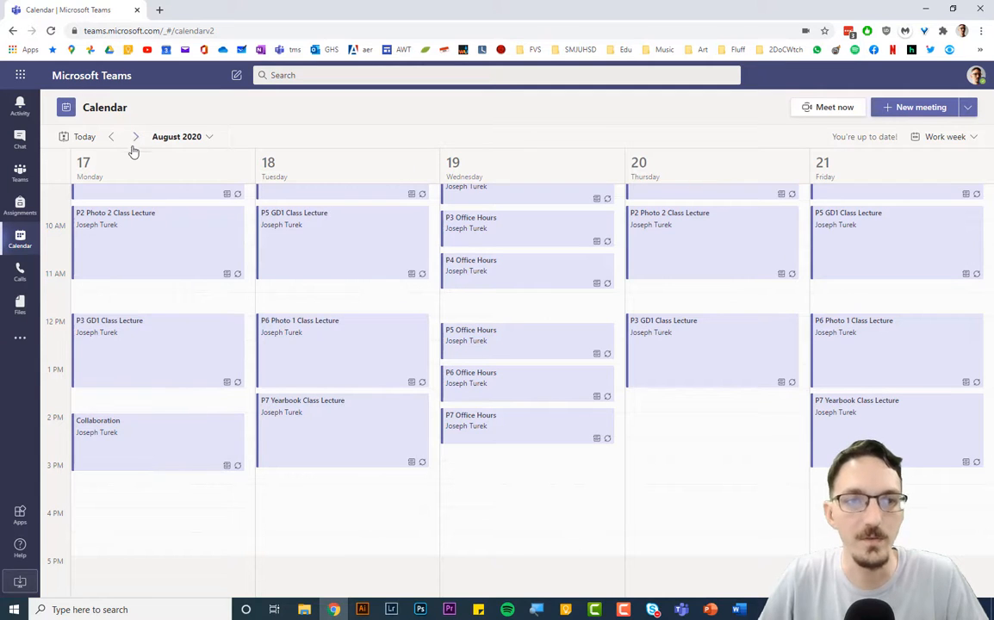
{"action": "left_click", "coordinate": [136, 139]}
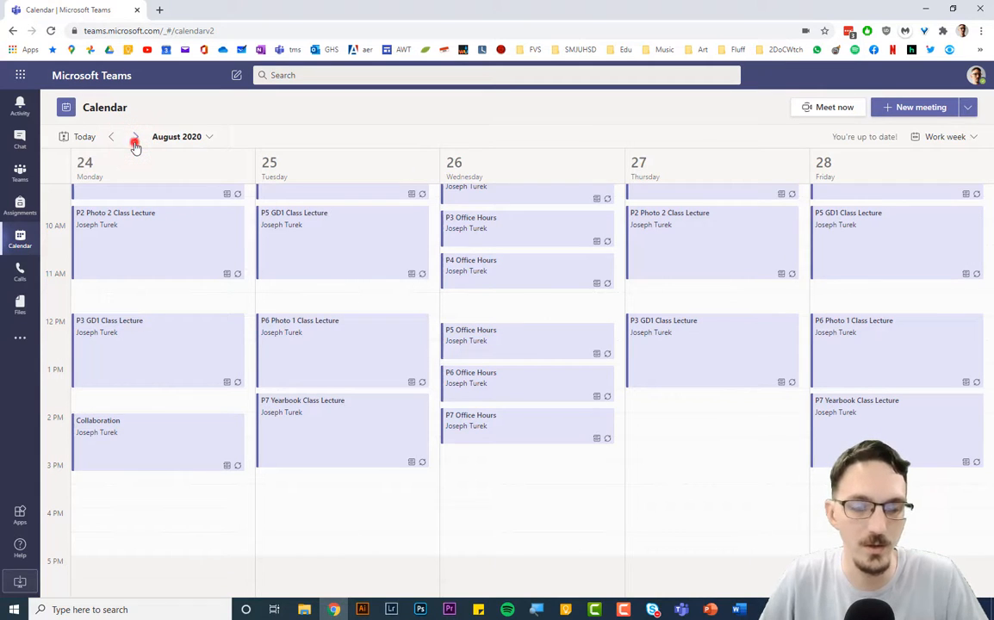
{"action": "left_click", "coordinate": [135, 140]}
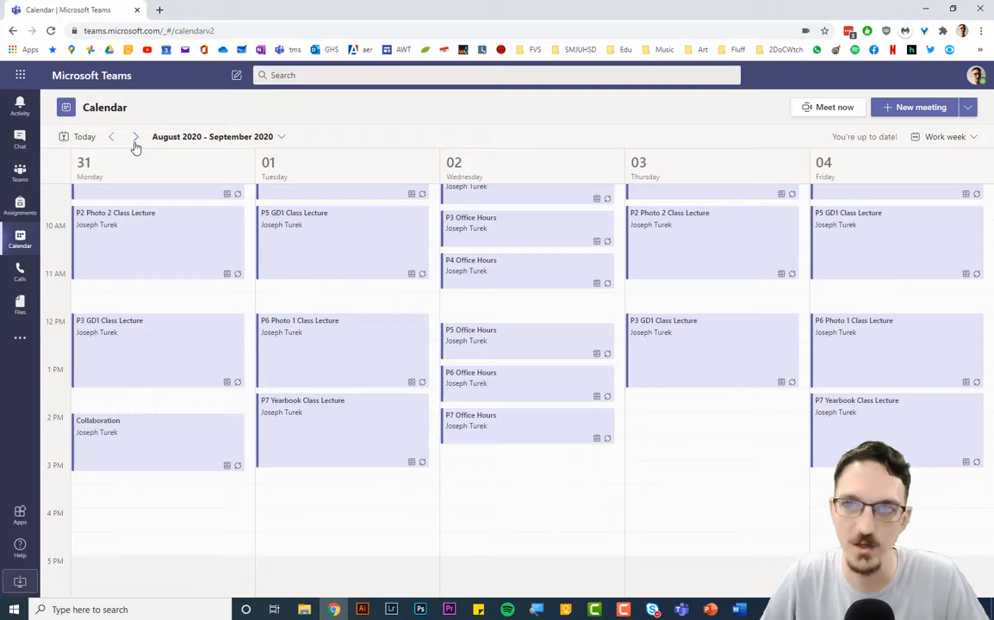
Step: Return to the week of August 10 and recheck Monday's daytime hours for the rescheduled Collaboration occurrence
{"action": "left_click", "coordinate": [114, 138]}
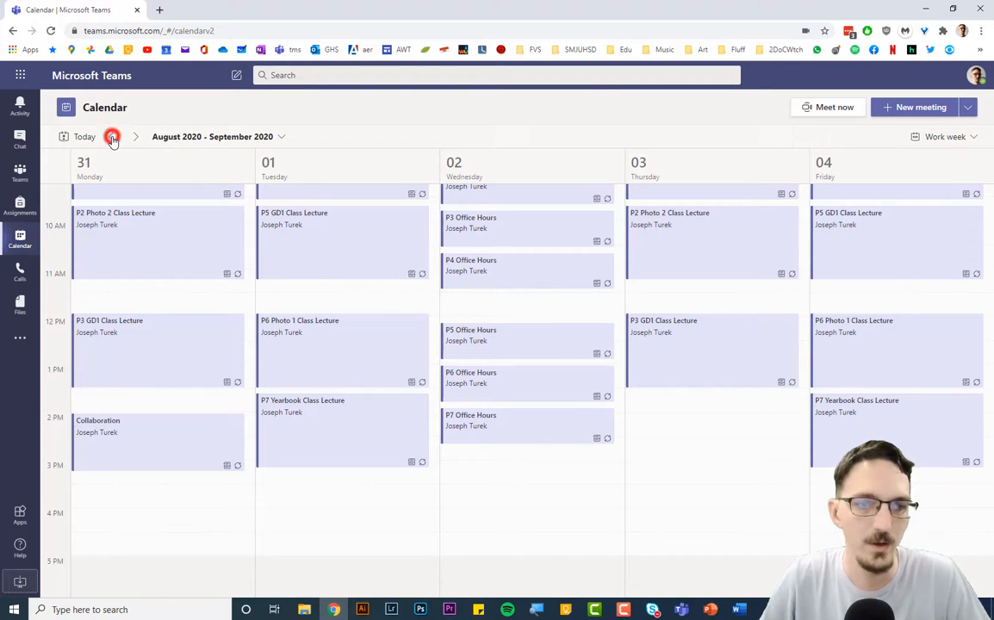
{"action": "left_click", "coordinate": [113, 138]}
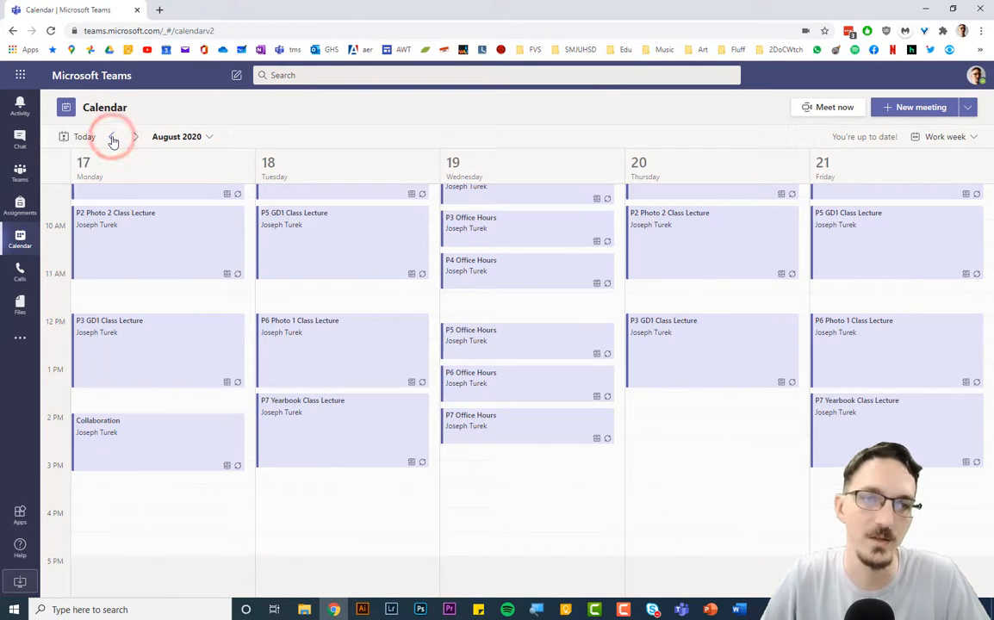
{"action": "left_click", "coordinate": [113, 138]}
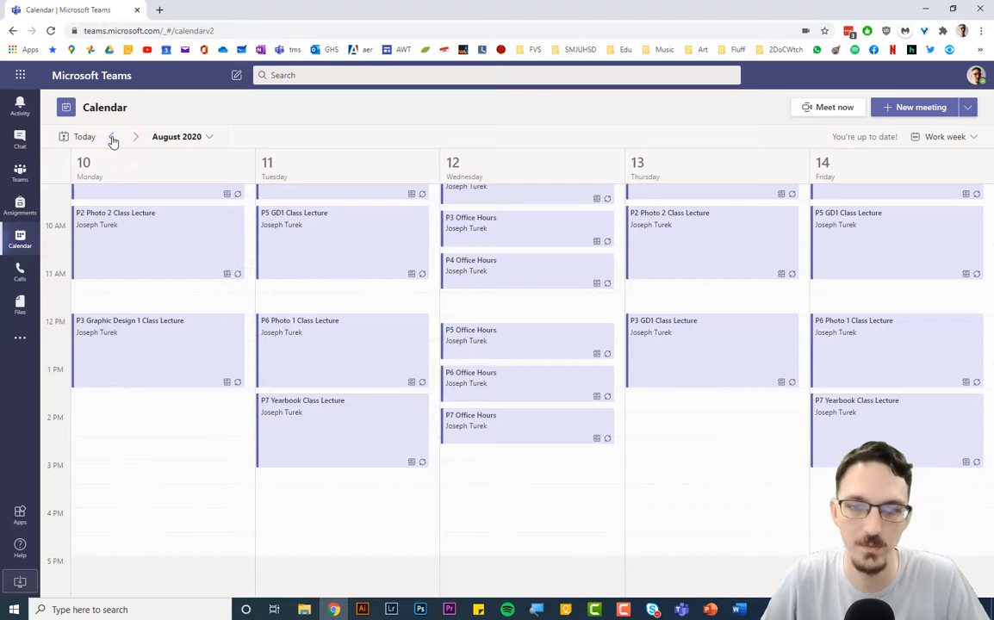
{"action": "scroll", "coordinate": [128, 328], "scroll_direction": "up", "scroll_amount": 3}
{"action": "scroll", "coordinate": [134, 314], "scroll_direction": "down", "scroll_amount": 1}
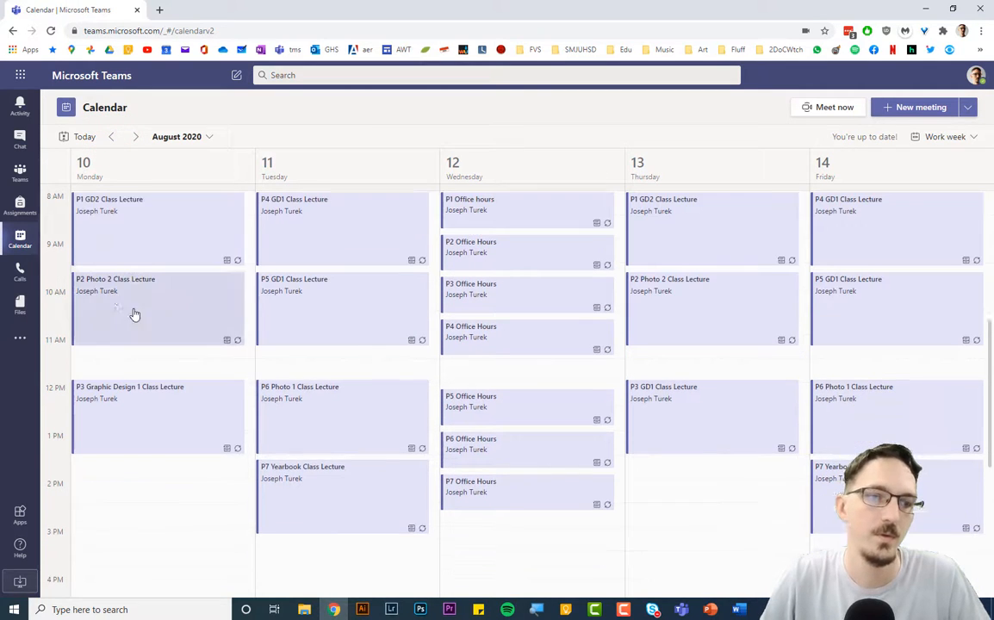
{"action": "scroll", "coordinate": [159, 289], "scroll_direction": "up", "scroll_amount": 3}
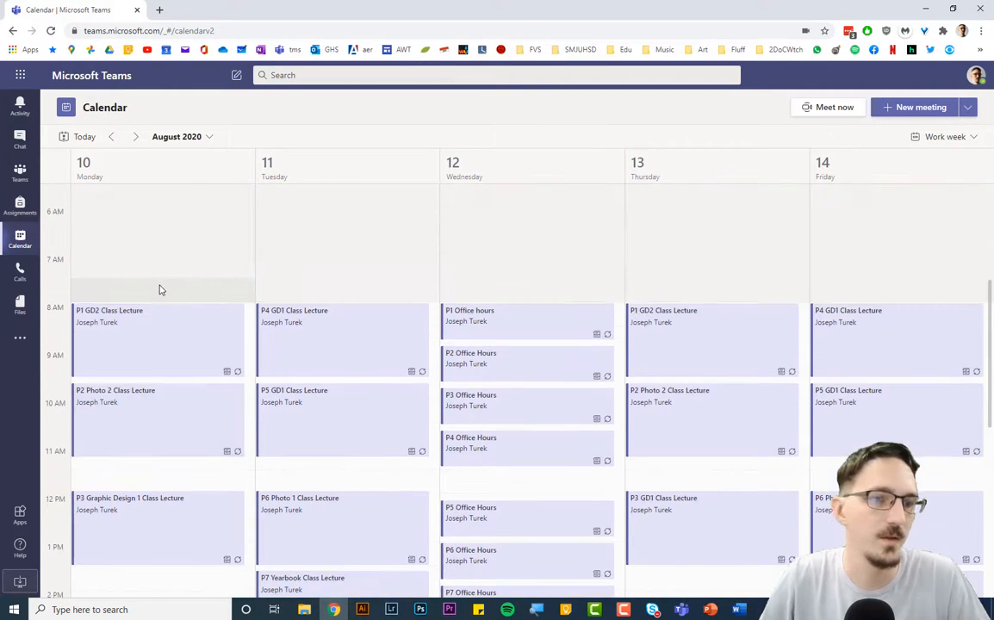
{"action": "scroll", "coordinate": [159, 286], "scroll_direction": "down", "scroll_amount": 3}
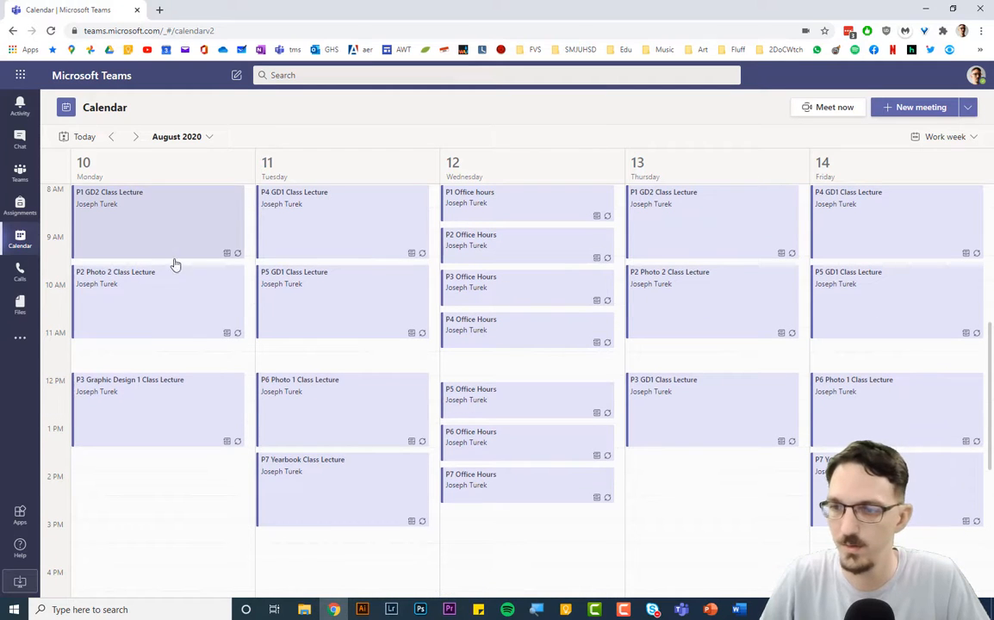
Step: Open the full Collaboration series from its August 17 occurrence and bring up the series' meeting options
{"action": "left_click", "coordinate": [138, 137]}
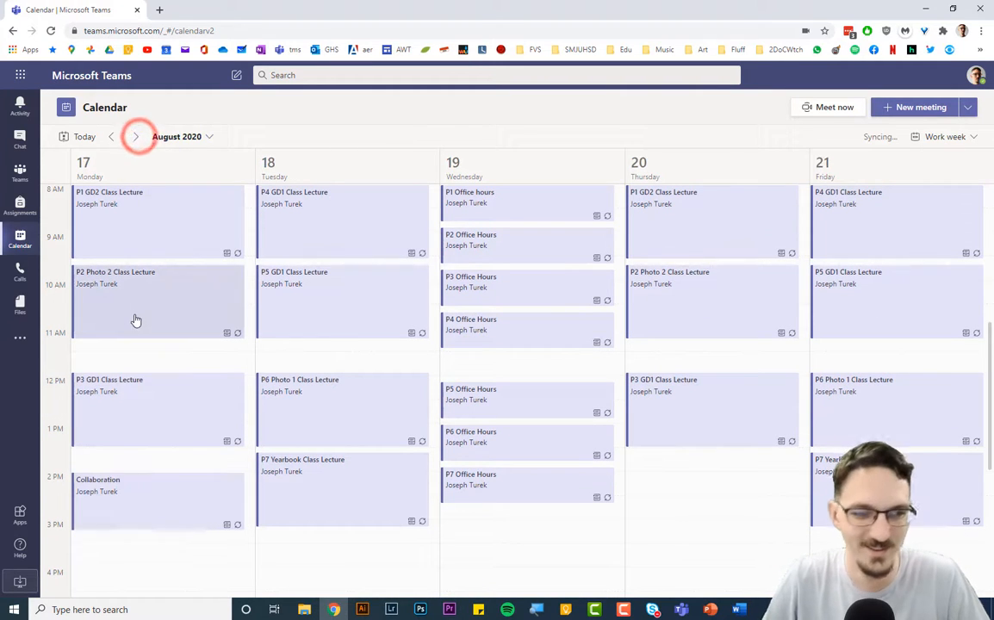
{"action": "double_click", "coordinate": [145, 509]}
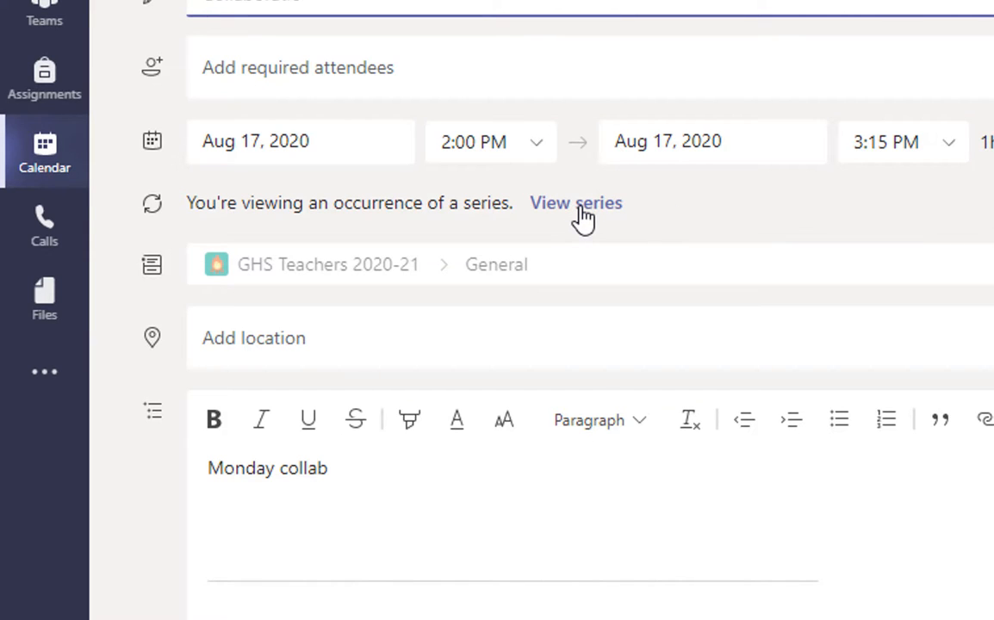
{"action": "left_click", "coordinate": [579, 205]}
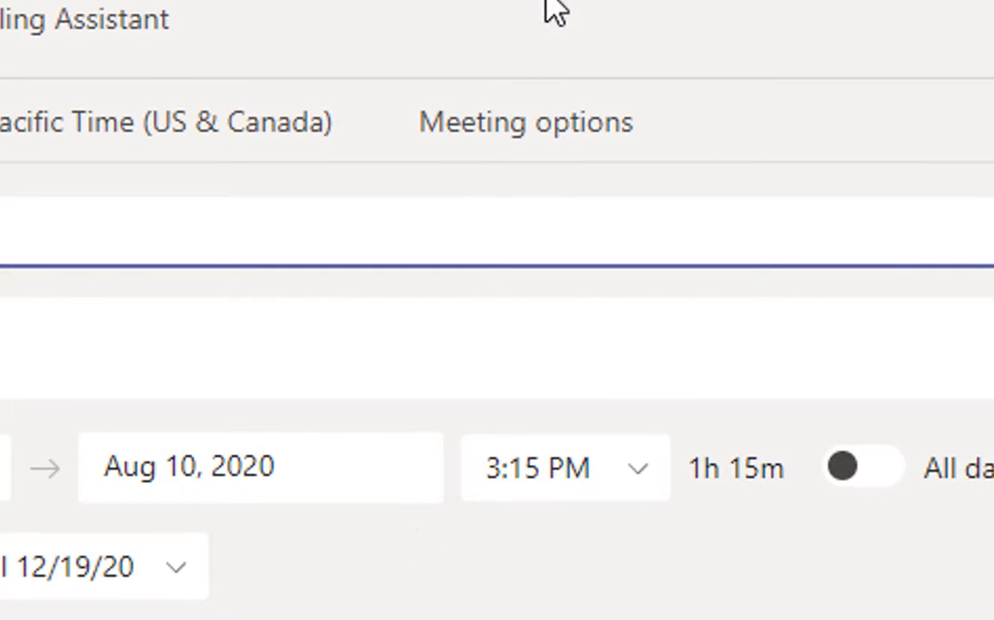
{"action": "left_click", "coordinate": [510, 125]}
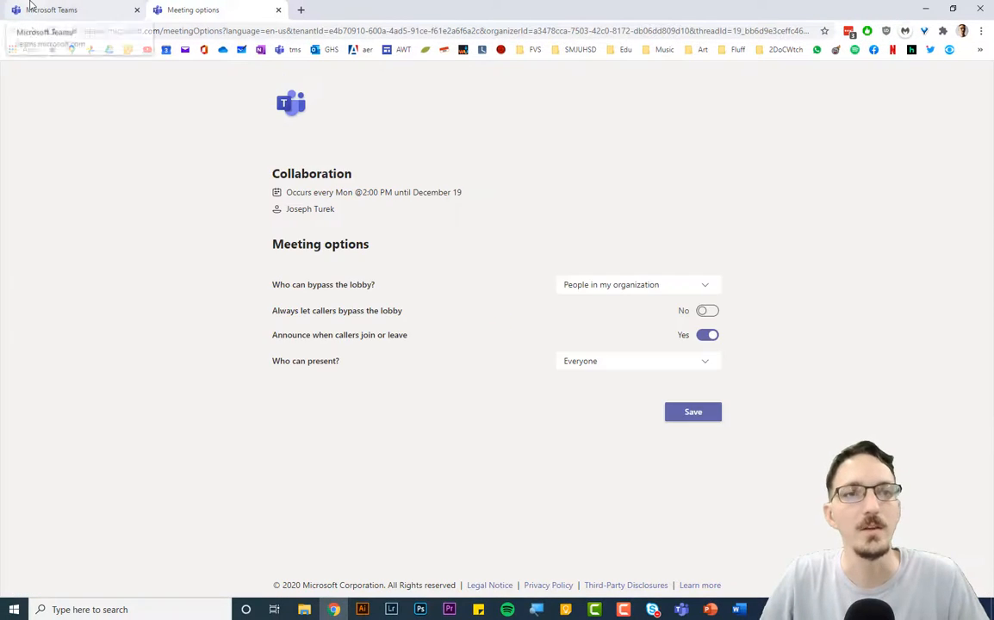
{"action": "left_click", "coordinate": [34, 10]}
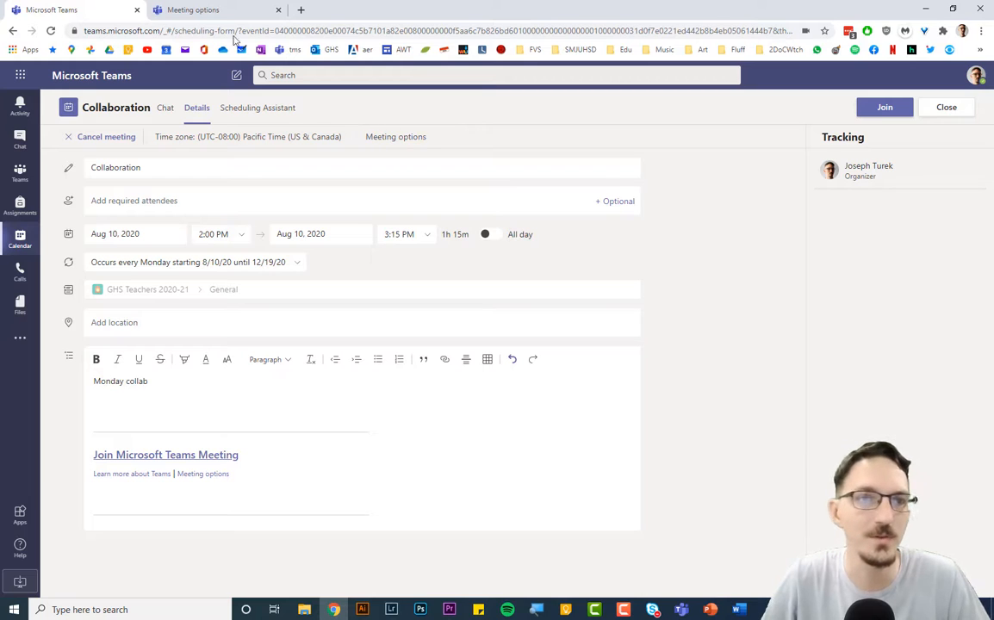
{"action": "left_click", "coordinate": [203, 9]}
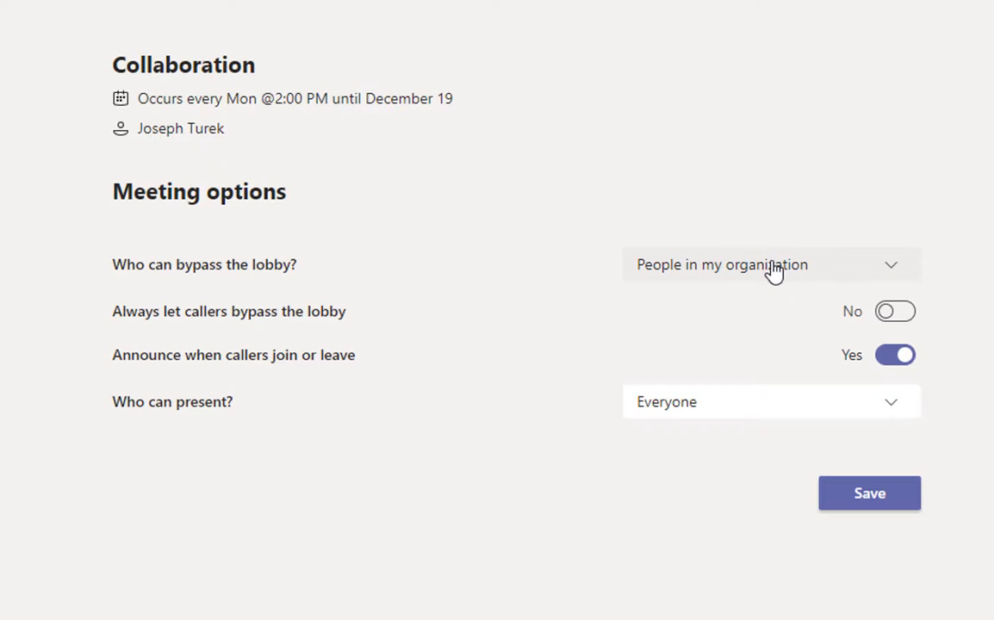
Step: Review the lobby bypass choices, then set who can present to Only me and save the Collaboration series' meeting options
{"action": "left_click", "coordinate": [695, 272]}
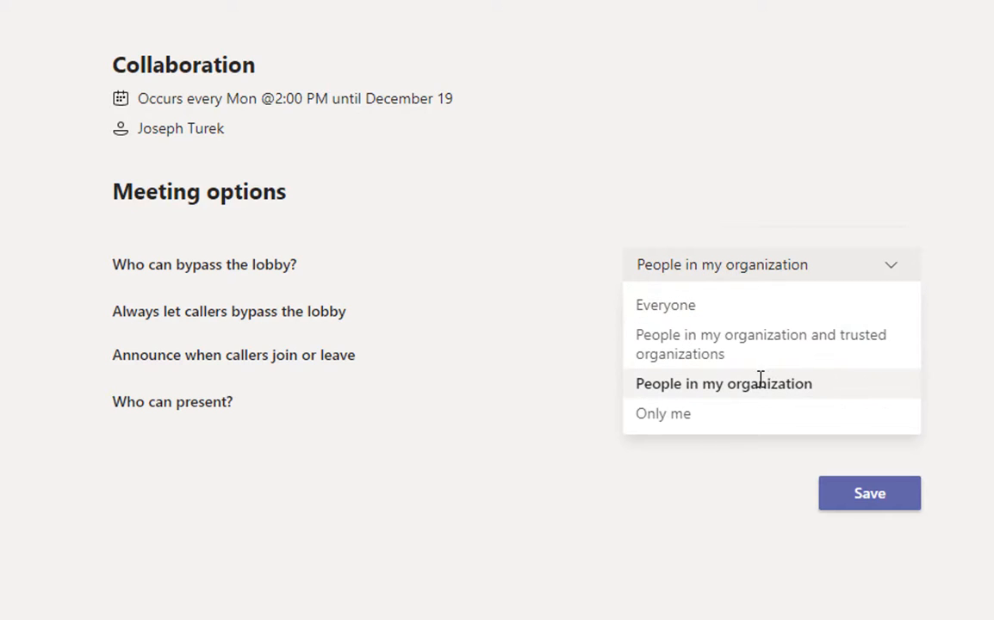
{"action": "left_click", "coordinate": [516, 392]}
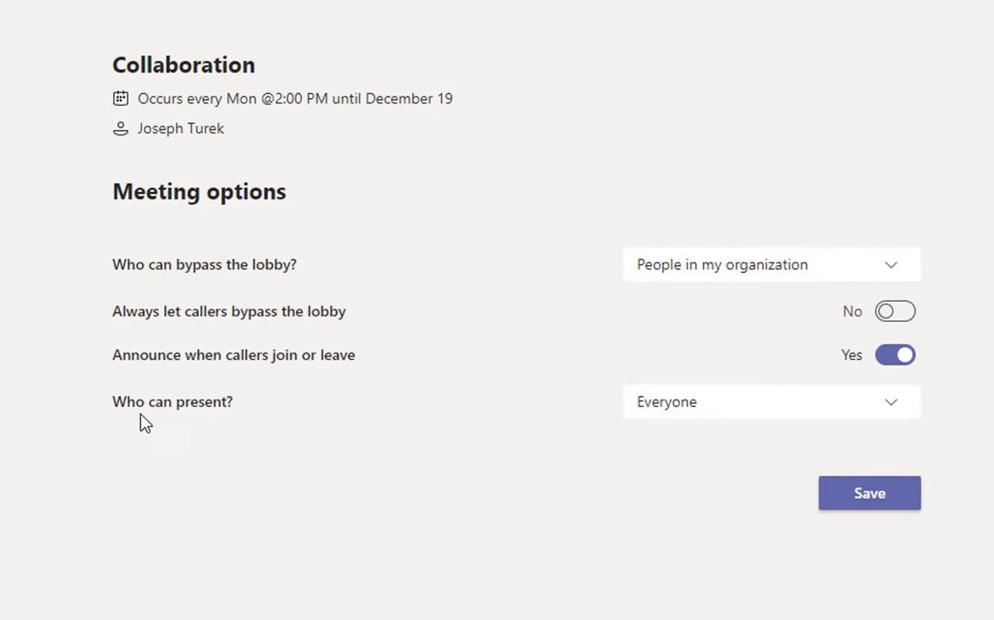
{"action": "left_click", "coordinate": [669, 415]}
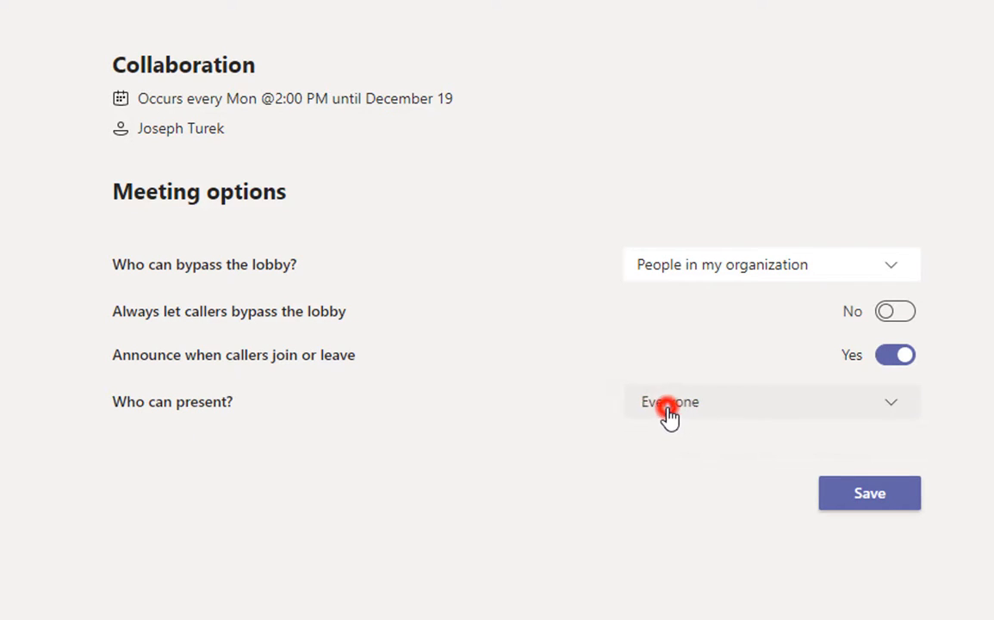
{"action": "left_click", "coordinate": [676, 533]}
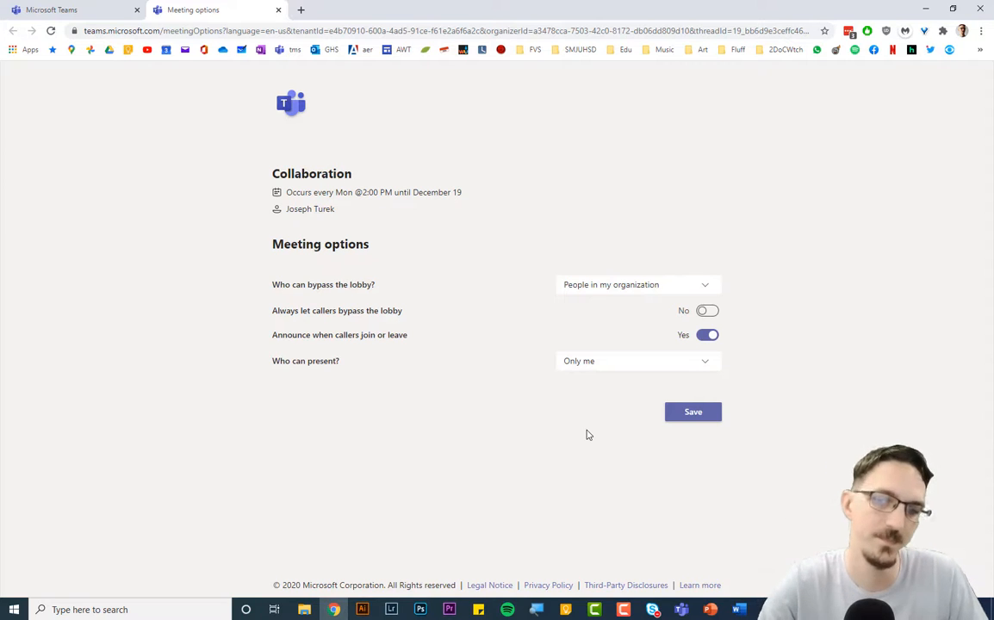
{"action": "left_click", "coordinate": [698, 417]}
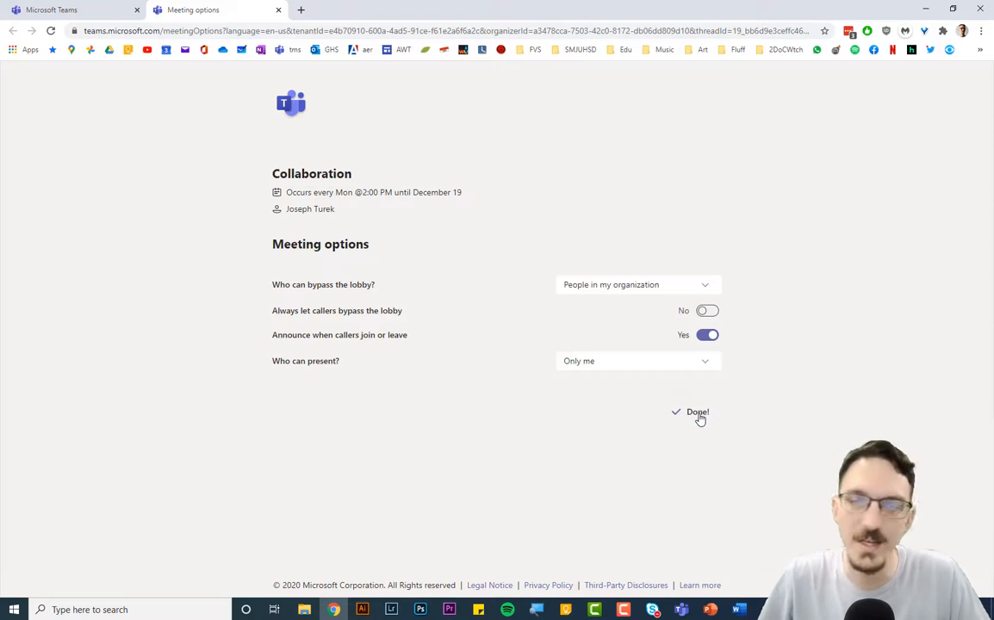
{"action": "left_click", "coordinate": [280, 10]}
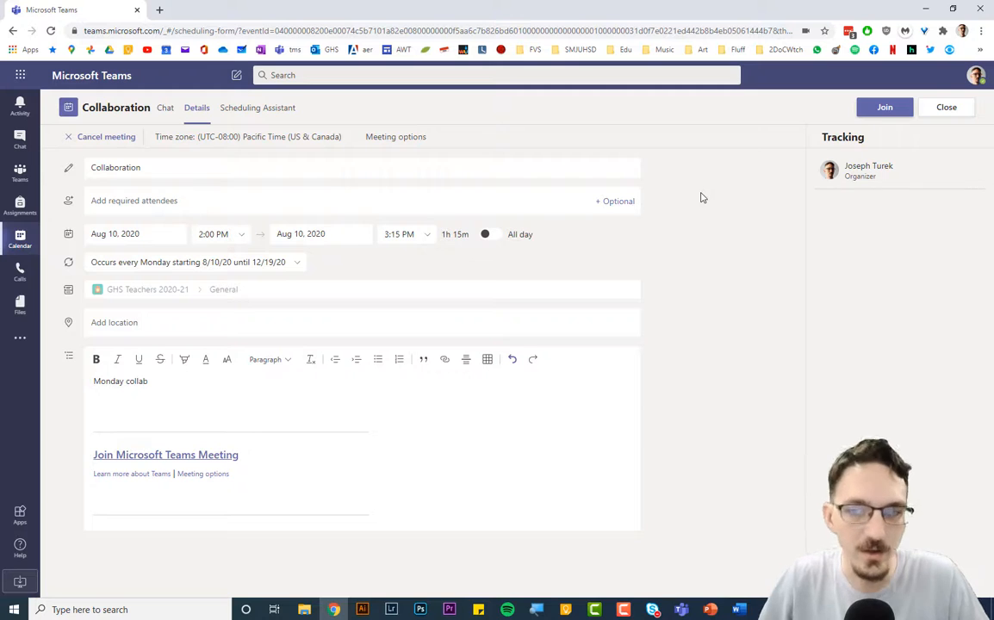
{"action": "left_click", "coordinate": [944, 109]}
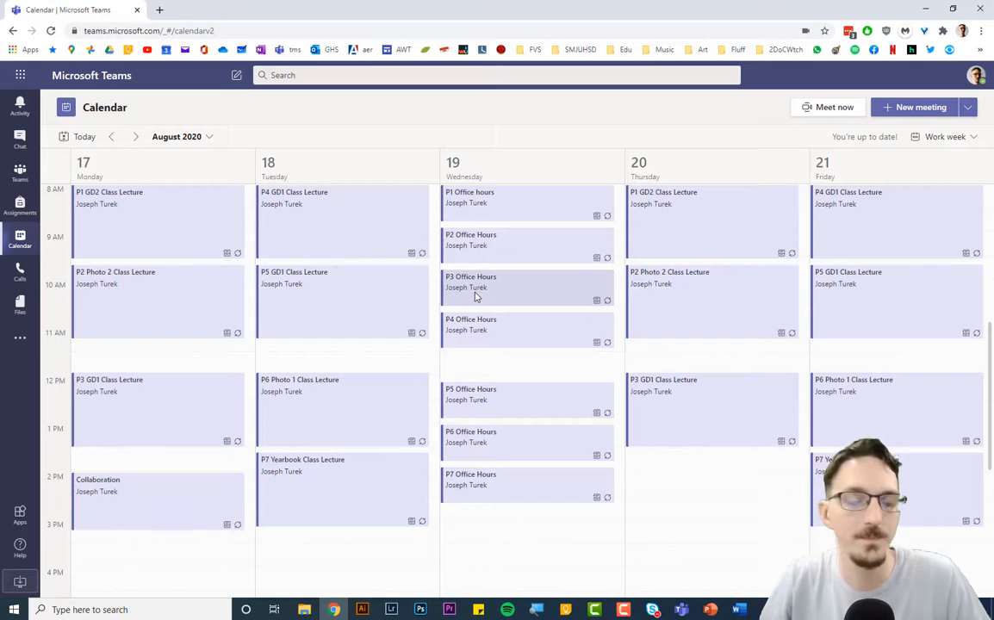
Step: Cancel the entire Collaboration series from its August 17 occurrence, without adding a cancellation note
{"action": "left_click", "coordinate": [110, 518]}
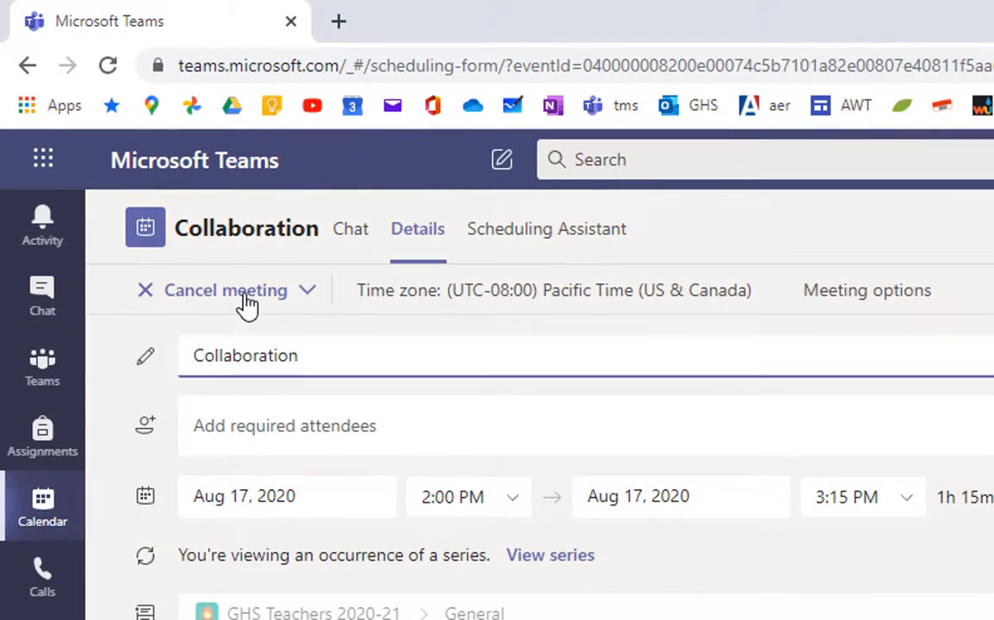
{"action": "left_click", "coordinate": [247, 299]}
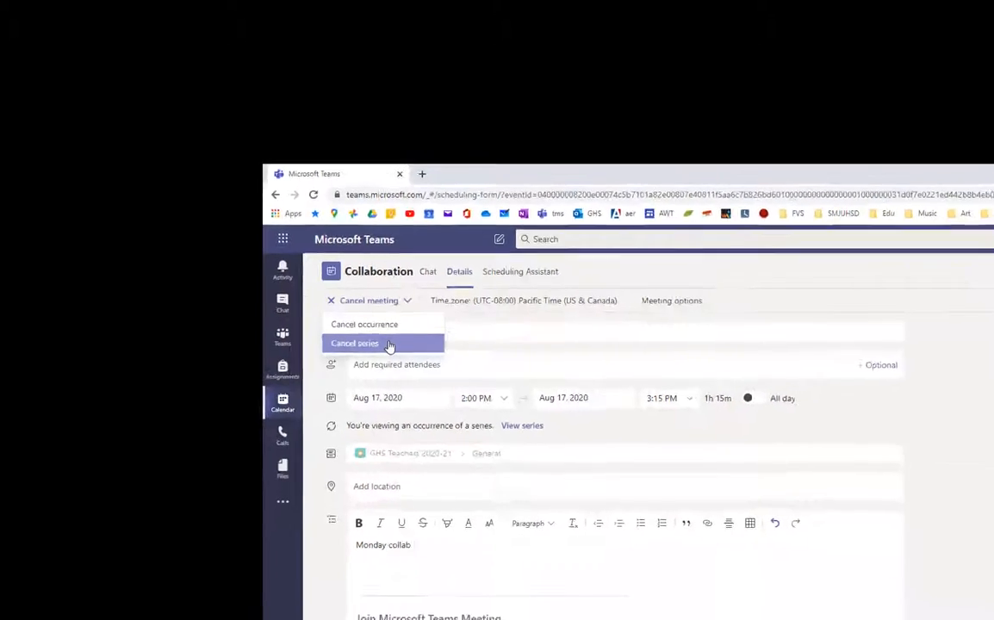
{"action": "left_click", "coordinate": [258, 383]}
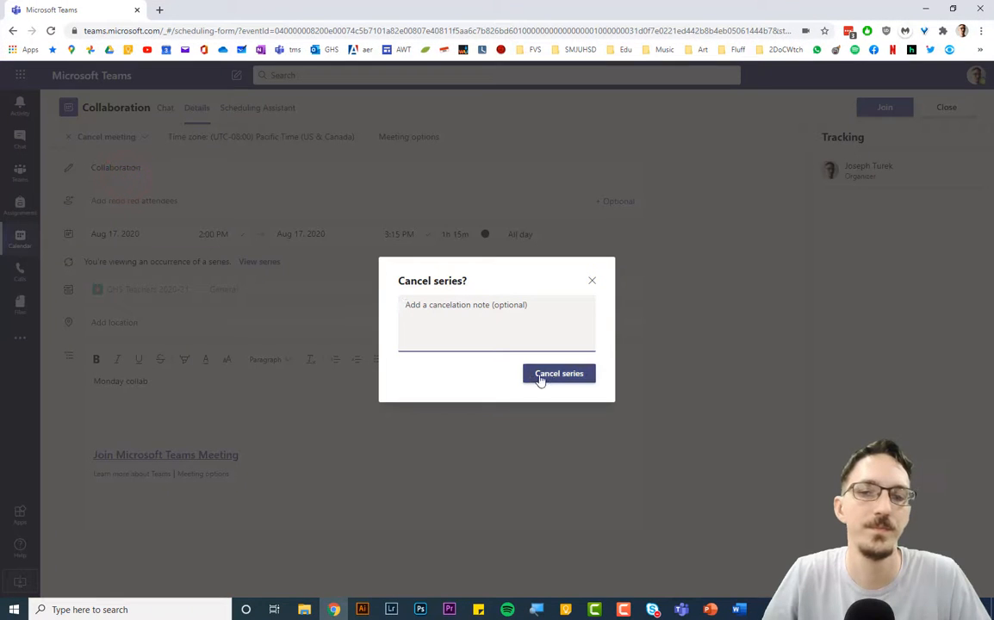
{"action": "left_click", "coordinate": [553, 378]}
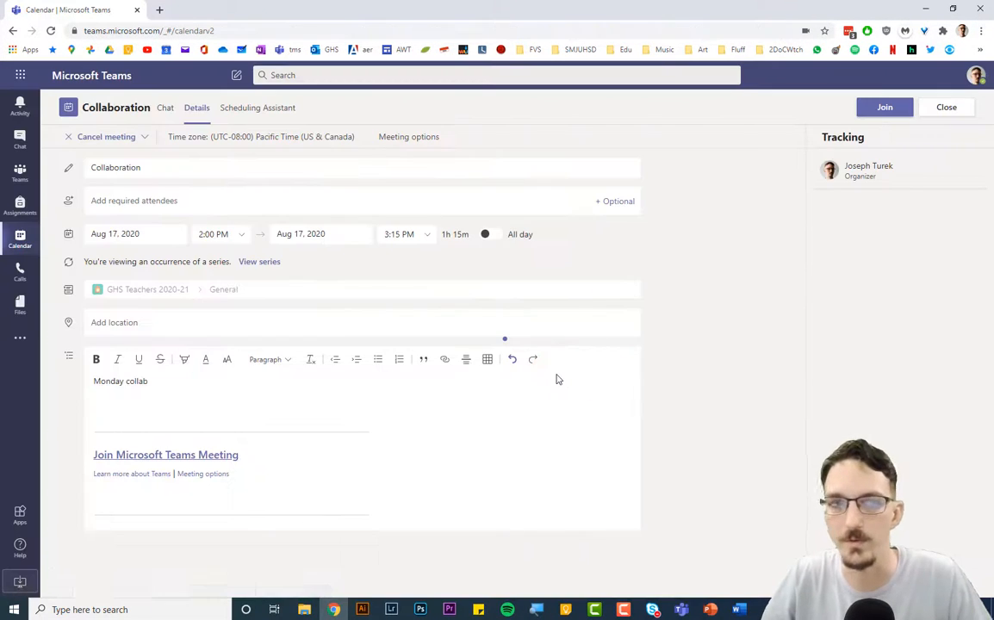